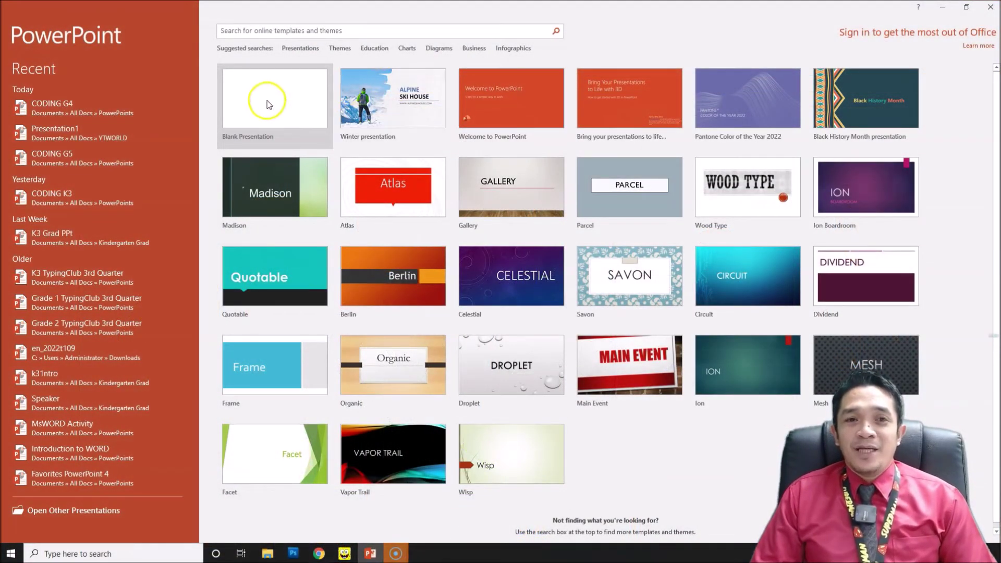
# Create a new blank presentation (Presentation1) with an empty title slide.
pyautogui.click(268, 102)
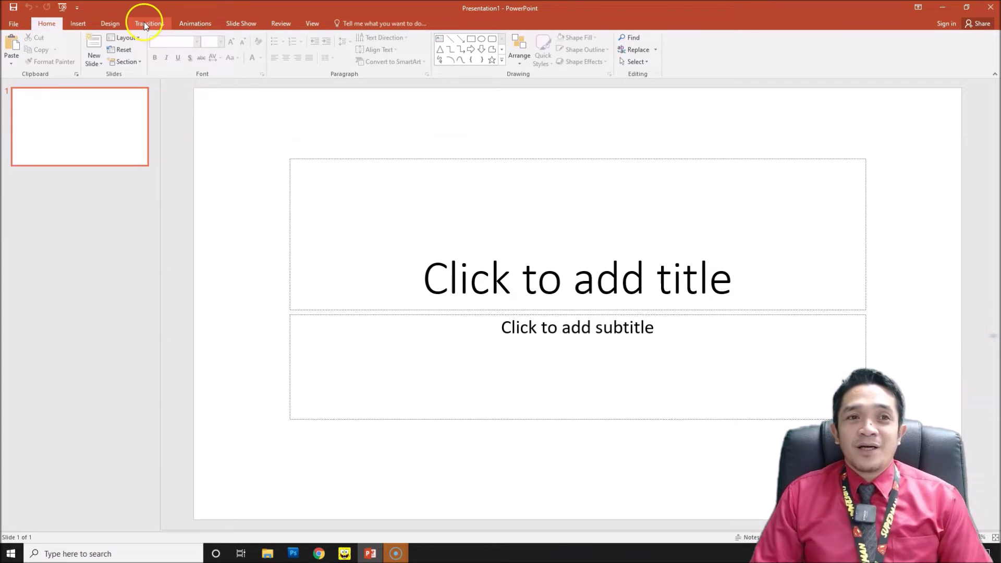
# Bring up the Design ribbon with its themes, variants and Slide Size options.
pyautogui.click(110, 23)
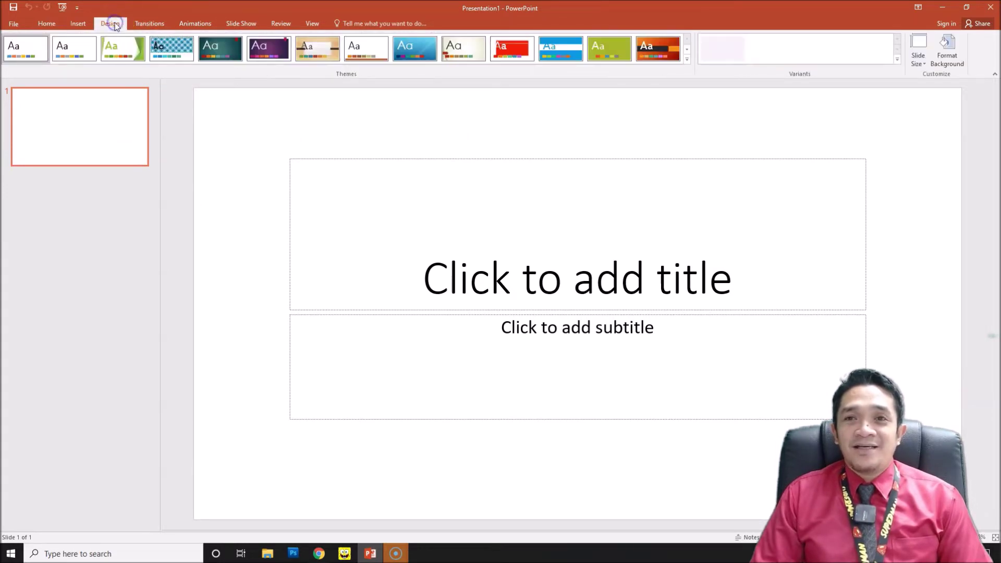
# Set a custom portrait slide size of 7.5 x 13.333 in, choosing Maximize for scaling.
pyautogui.click(921, 64)
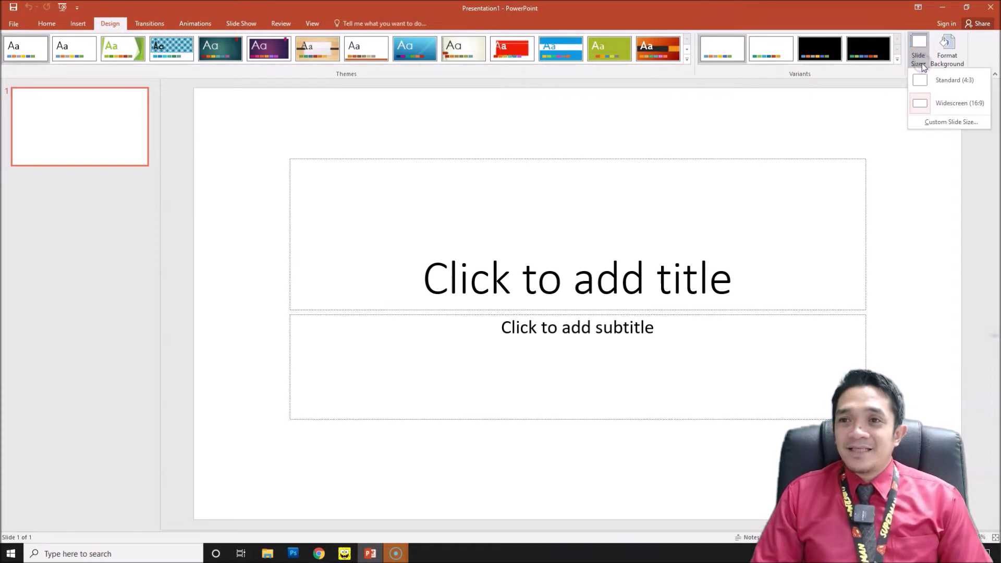
pyautogui.click(934, 123)
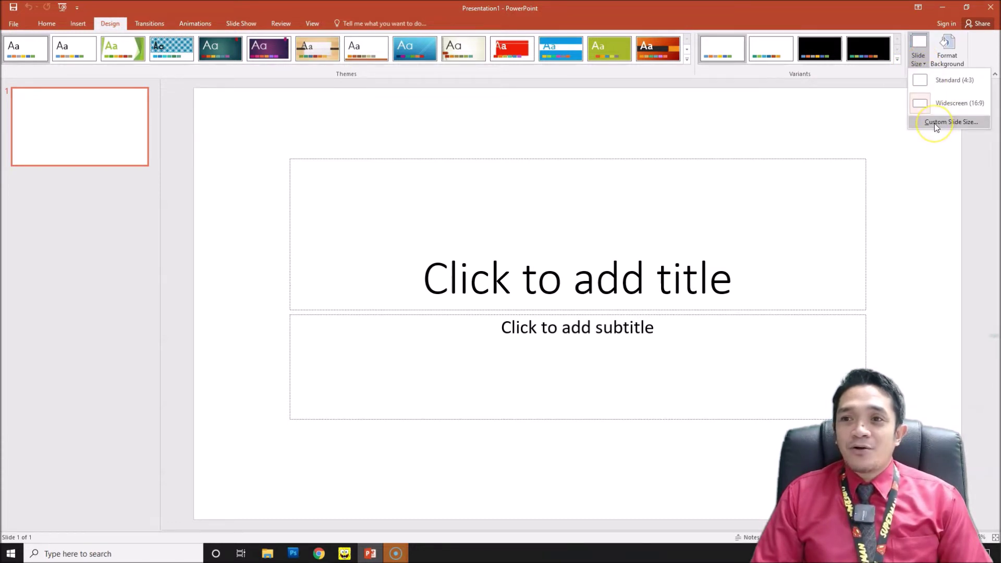
pyautogui.click(935, 123)
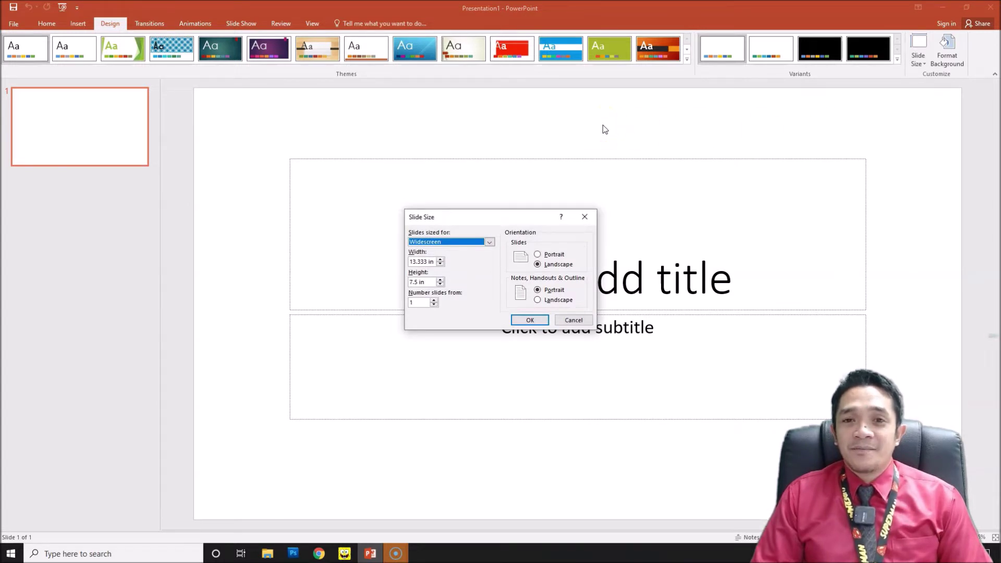
pyautogui.click(530, 271)
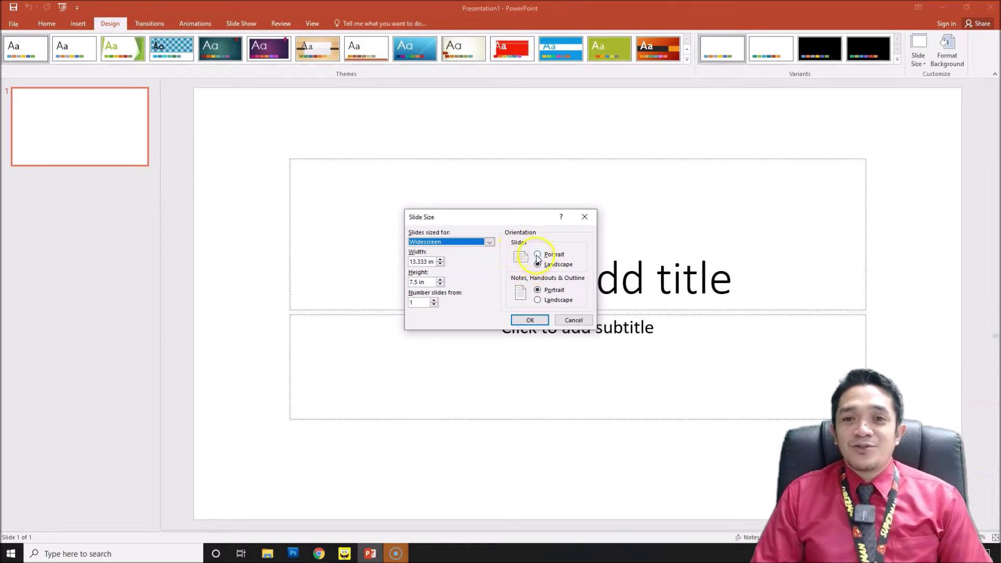
pyautogui.click(537, 255)
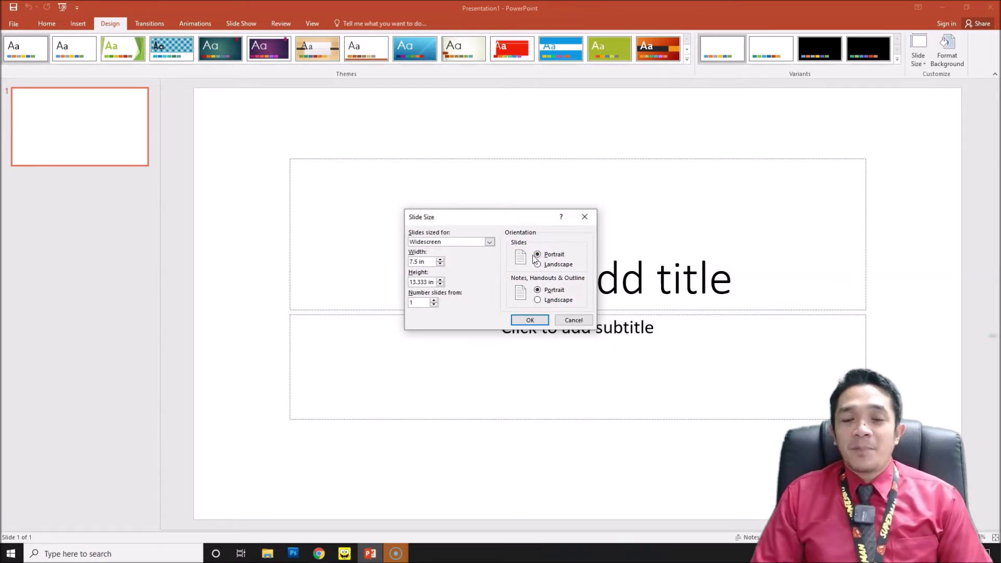
pyautogui.click(539, 328)
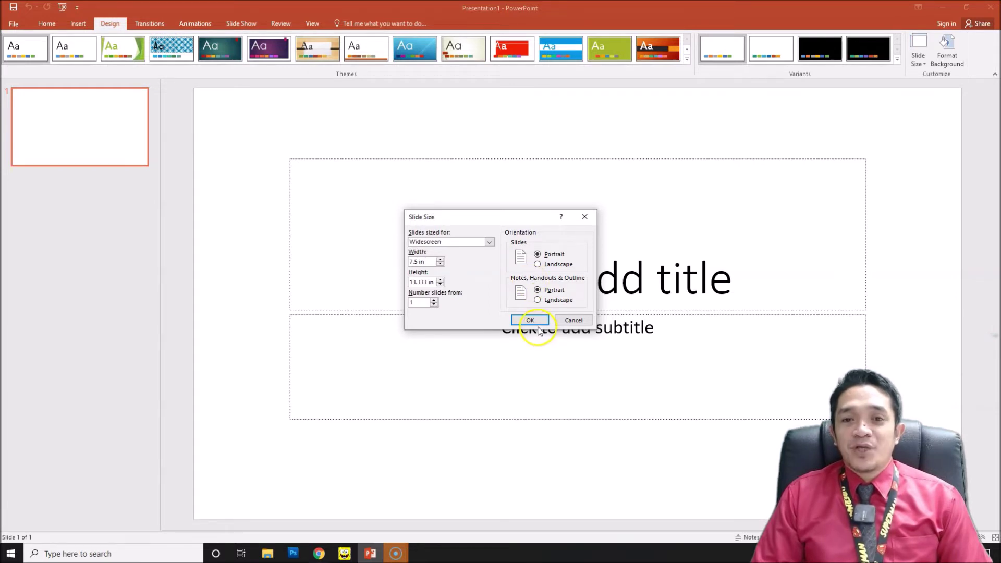
pyautogui.click(531, 320)
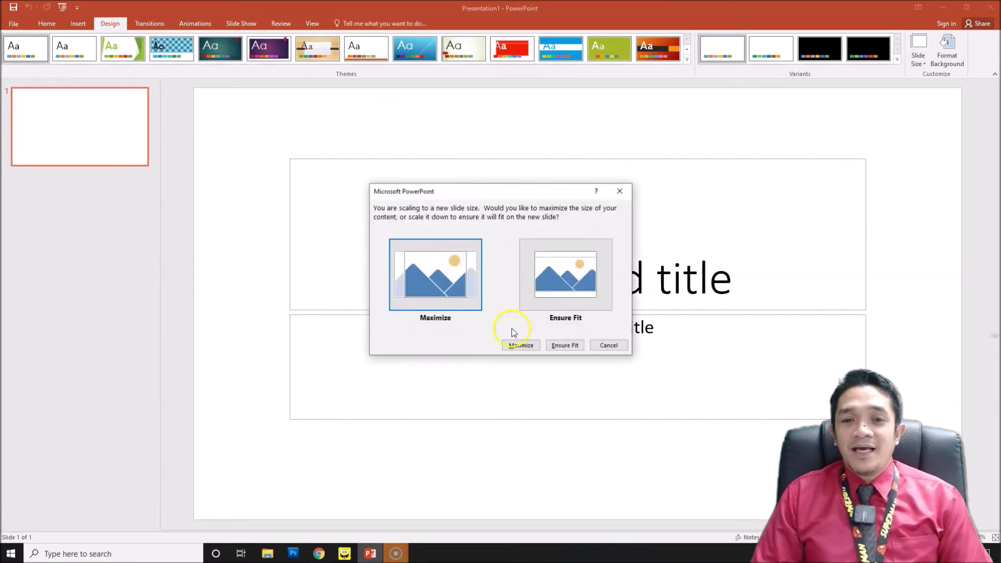
pyautogui.click(431, 326)
pyautogui.click(520, 345)
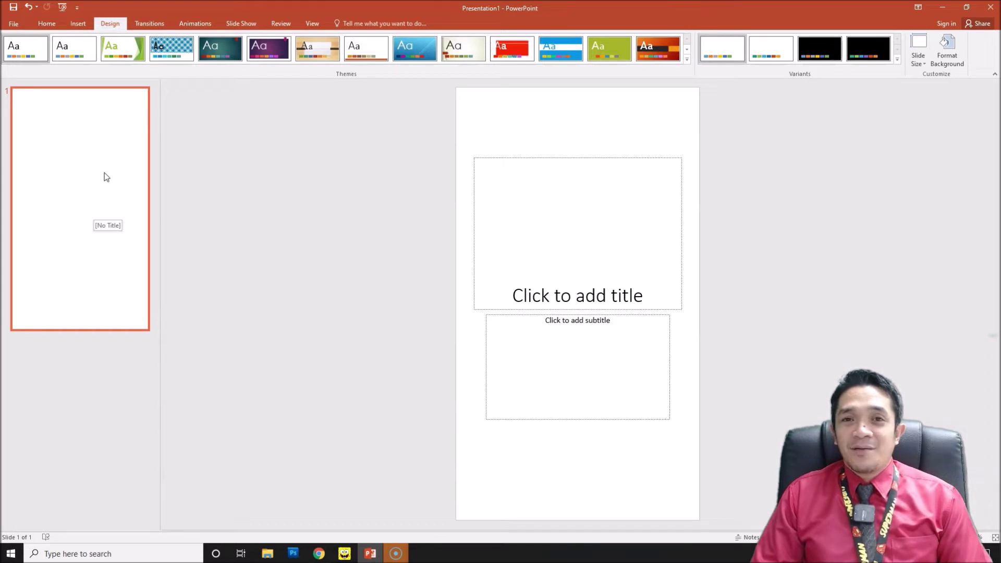
# Bring up the Insert ribbon for pictures, shapes, text and media.
pyautogui.click(72, 26)
# Search Online Pictures for 'giraffe'.
pyautogui.click(90, 52)
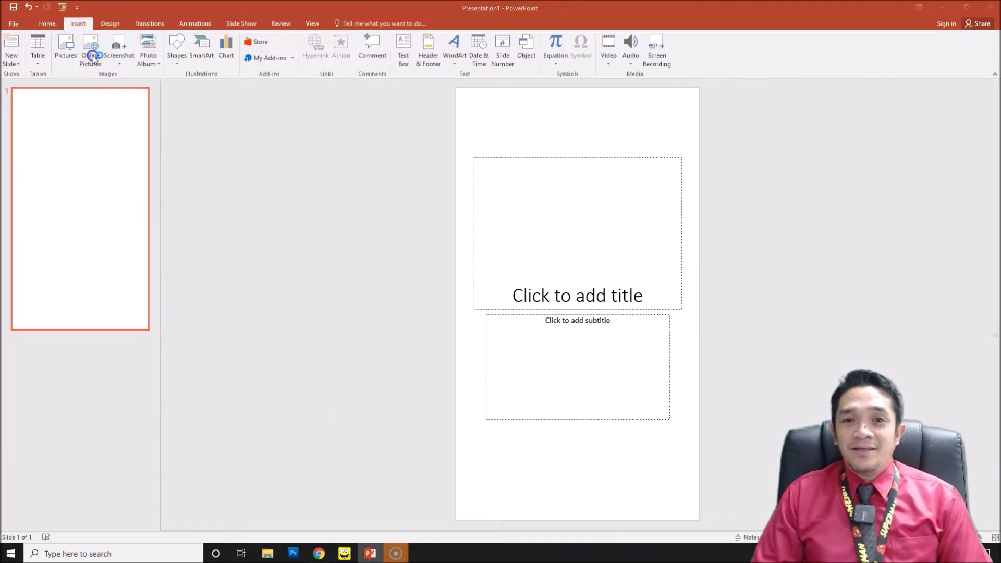
pyautogui.click(588, 247)
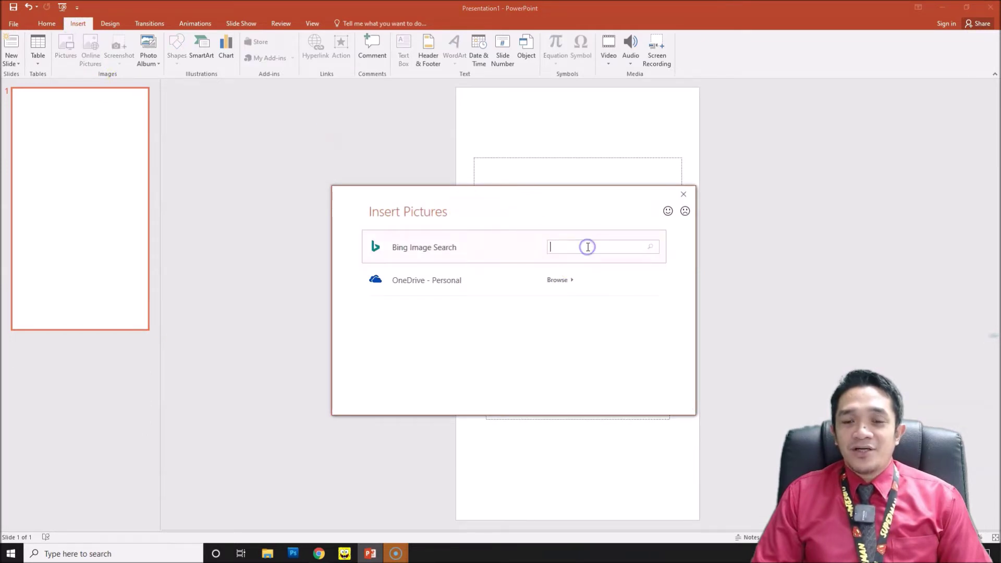
pyautogui.write('gi')
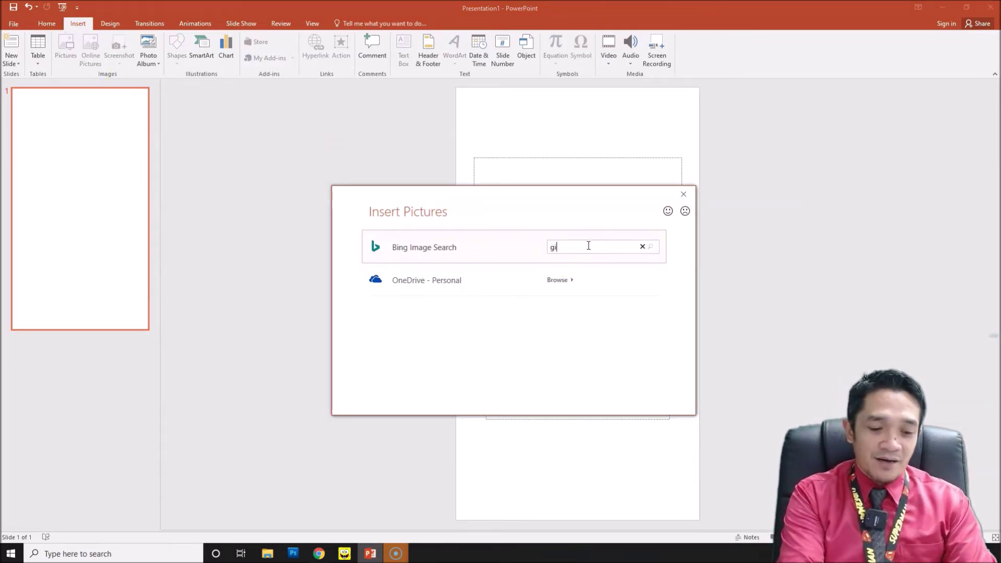
pyautogui.write('fa')
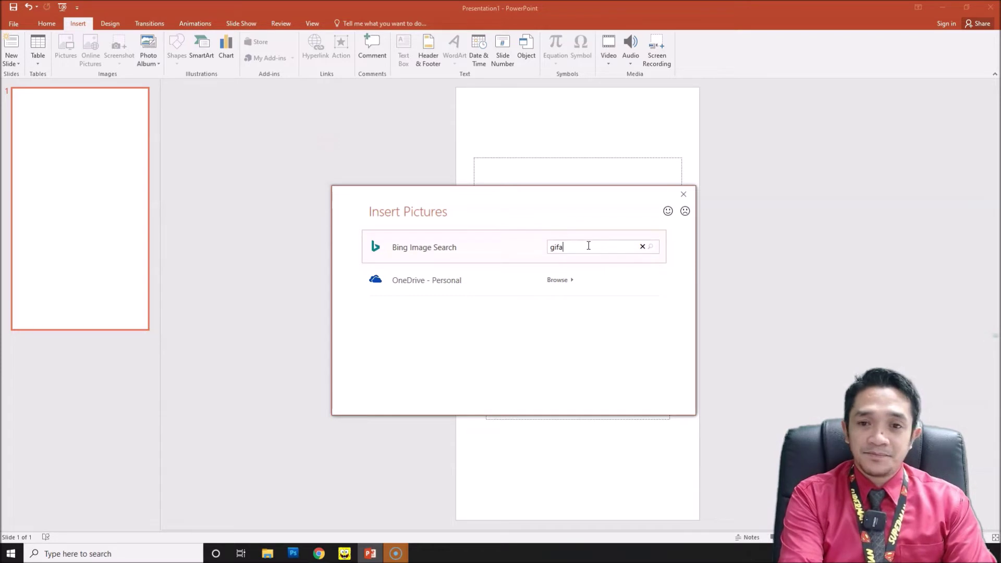
pyautogui.press('BackSpace')
pyautogui.press('BackSpace')
pyautogui.write('raffe')
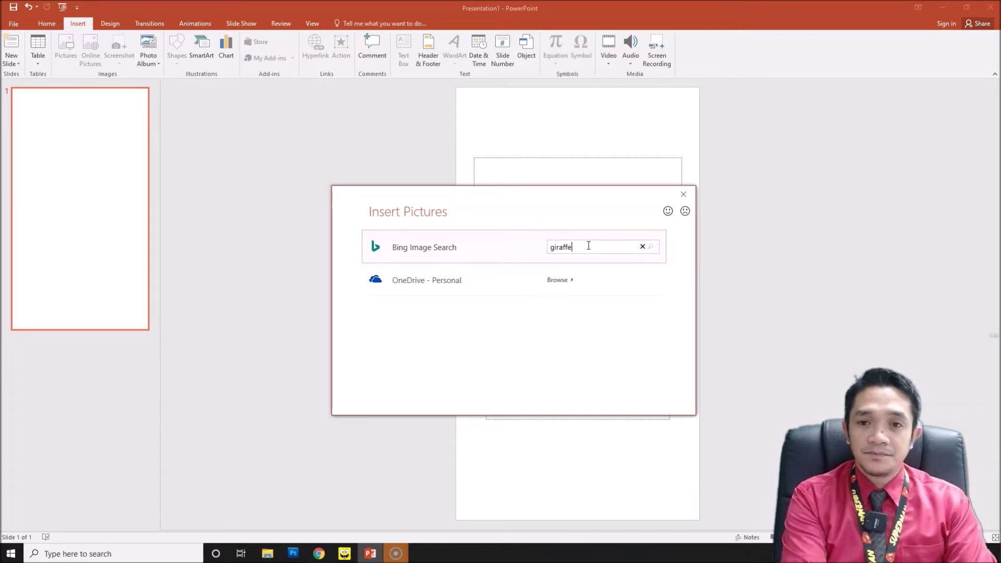
pyautogui.press('Return')
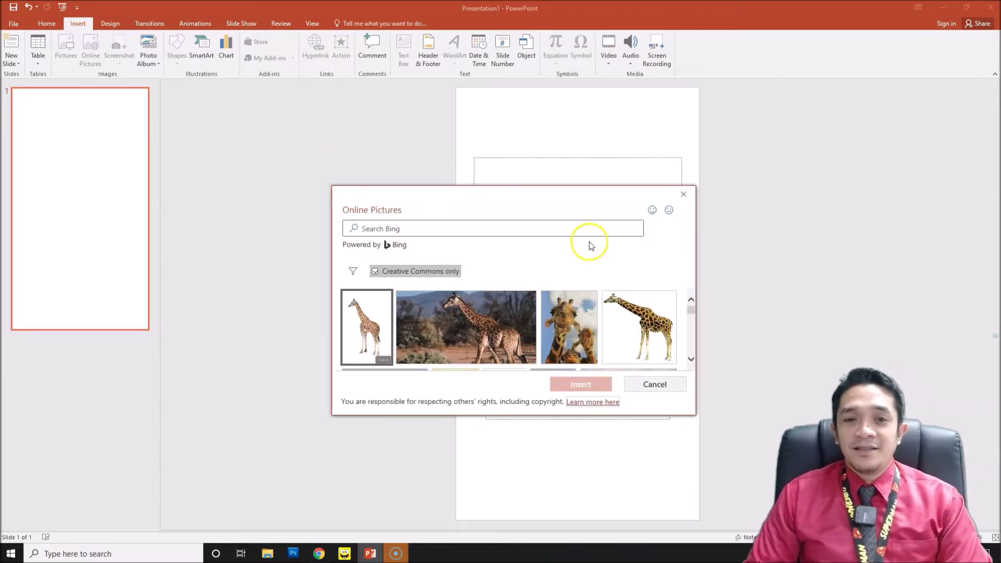
# Insert the thin standing giraffe image and move it down on slide 1.
pyautogui.scroll(-2, 598, 336)
pyautogui.scroll(-1, 598, 353)
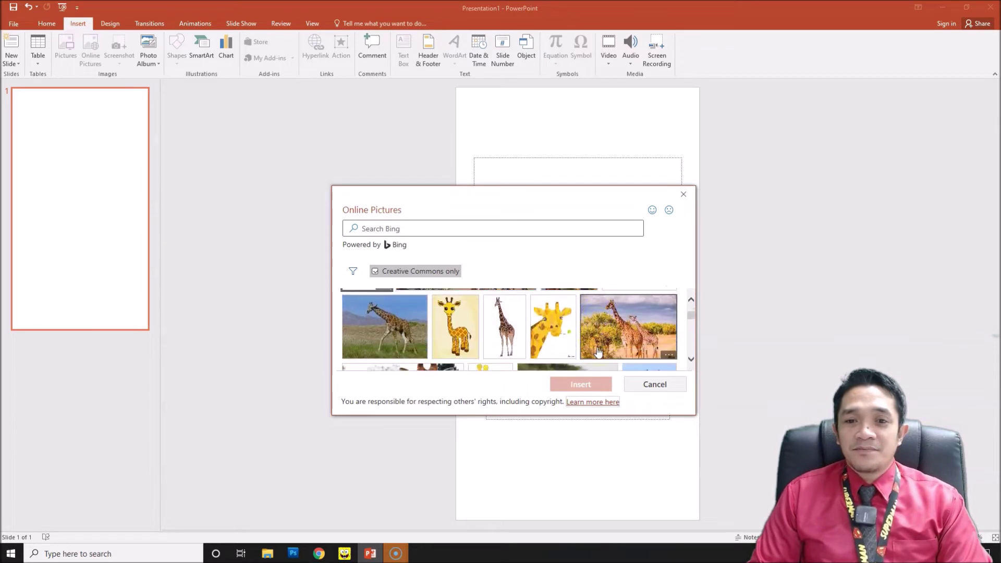
pyautogui.click(501, 318)
pyautogui.click(584, 377)
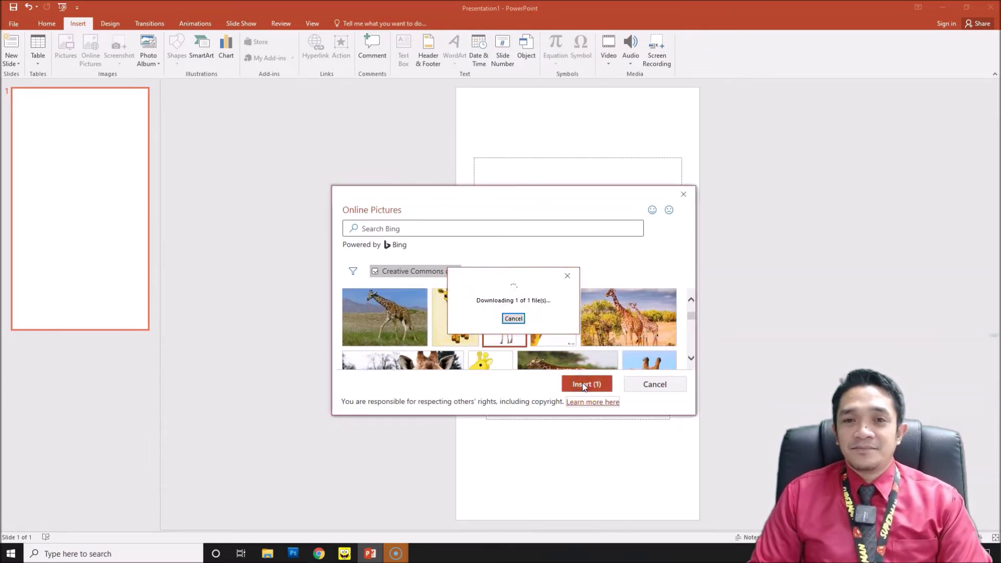
pyautogui.moveTo(583, 316); pyautogui.dragTo(587, 349)
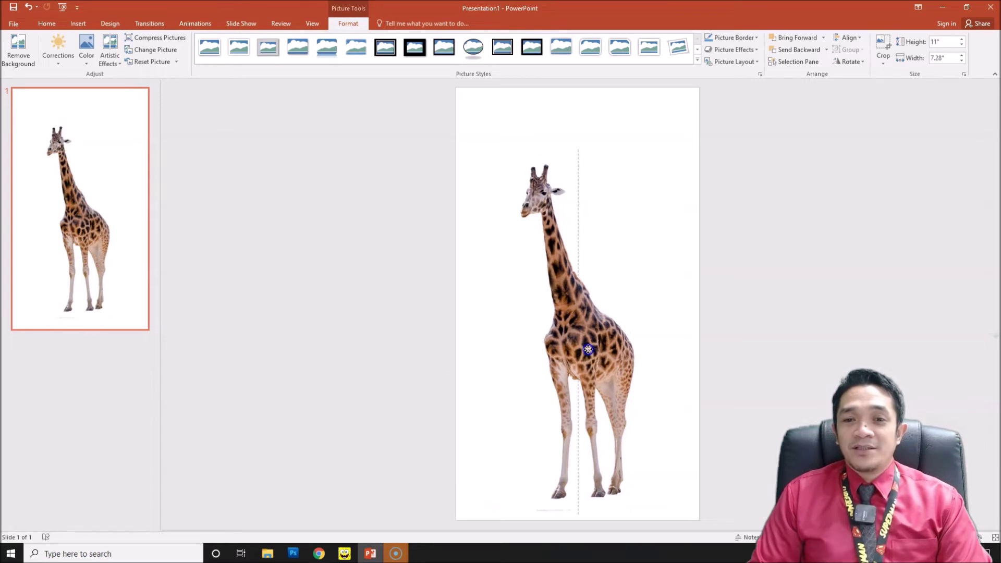
pyautogui.click(78, 23)
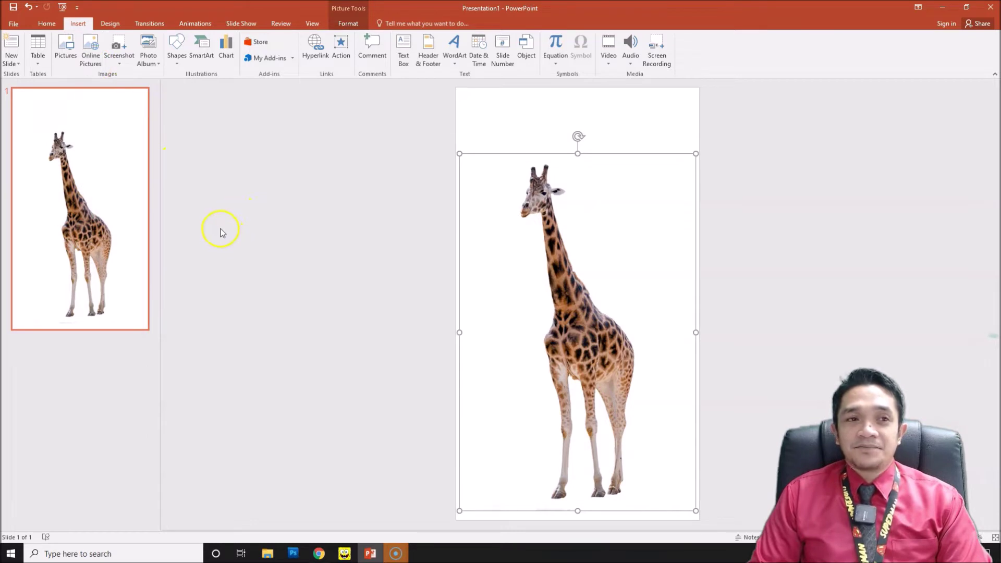
# Add a blank second slide.
pyautogui.click(52, 25)
pyautogui.click(94, 57)
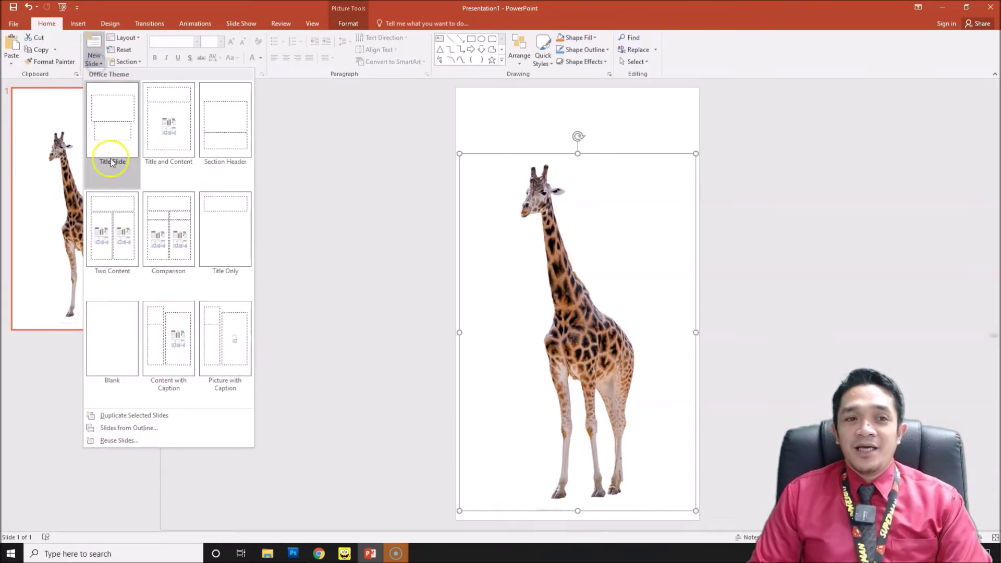
pyautogui.click(115, 330)
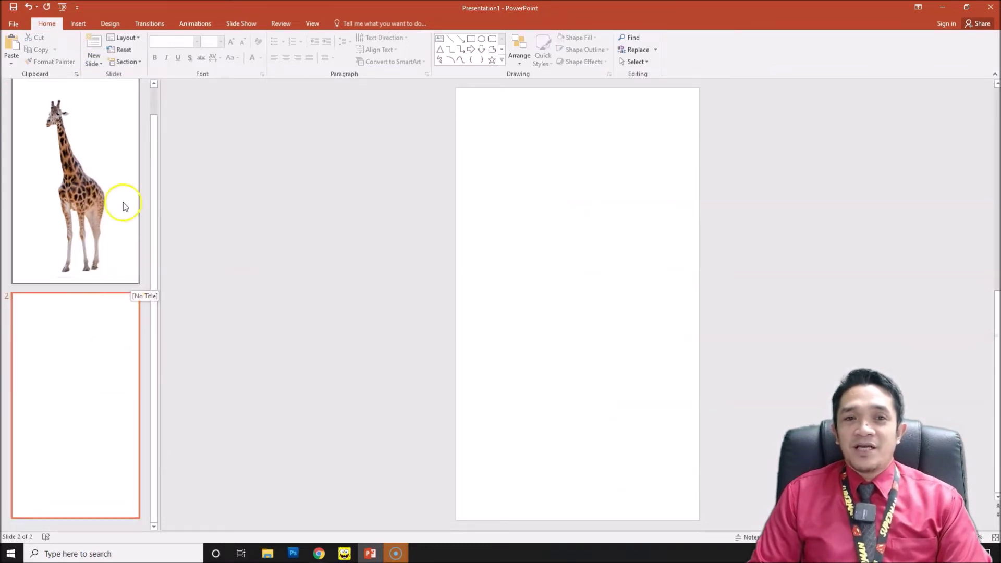
# Insert giraffe image 1 from the Desktop Giraffe folder onto slide 2.
pyautogui.click(76, 24)
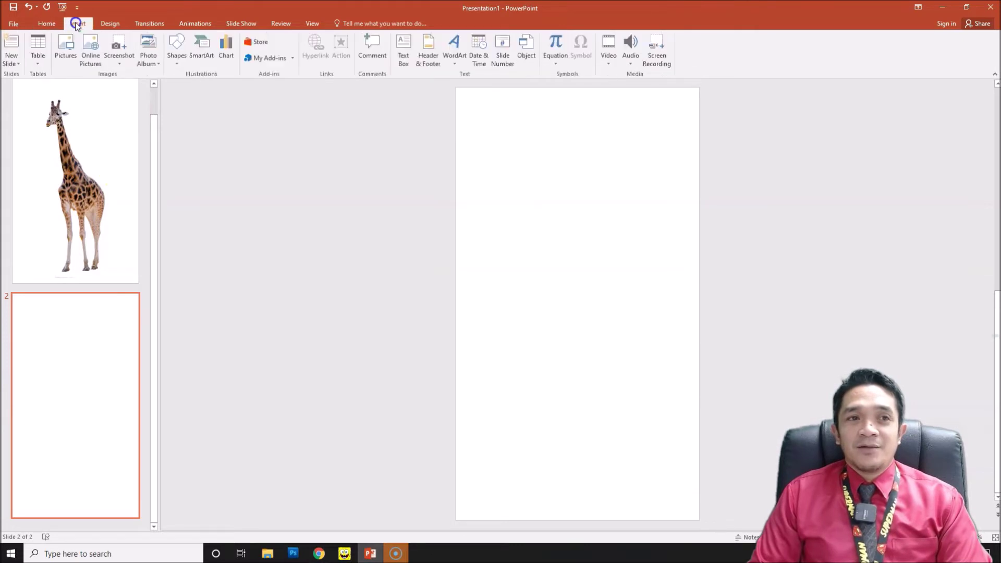
pyautogui.click(61, 60)
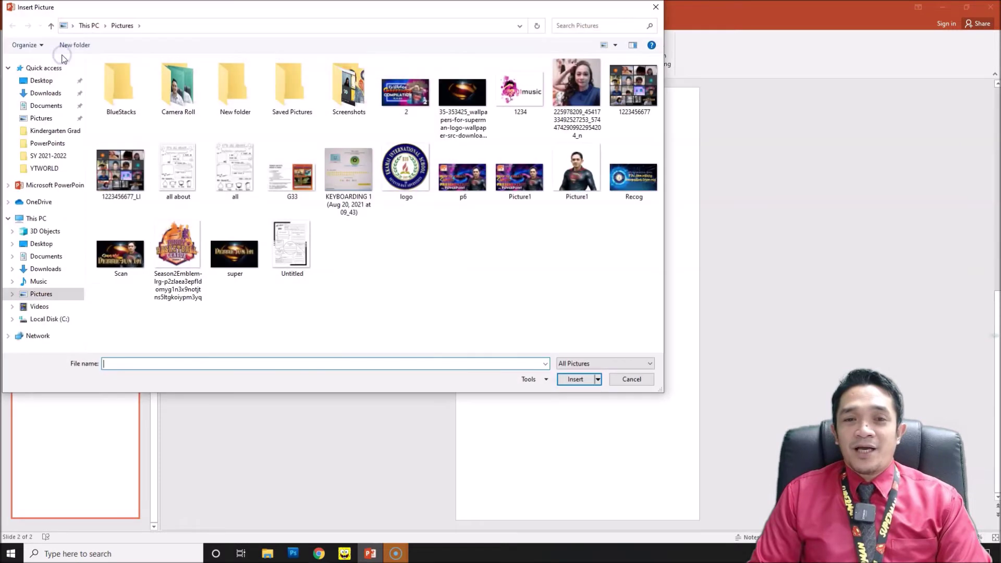
pyautogui.click(43, 243)
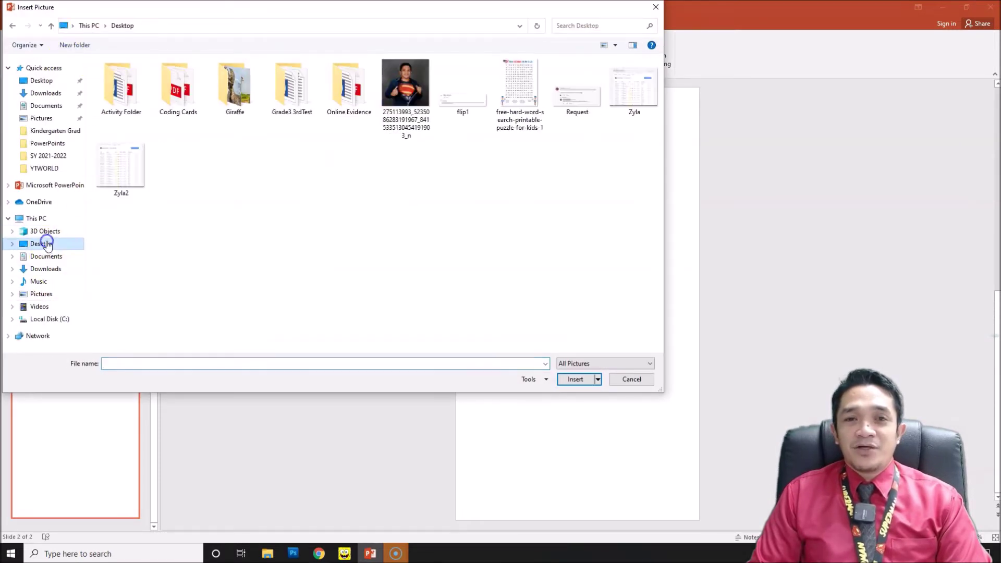
pyautogui.click(234, 98)
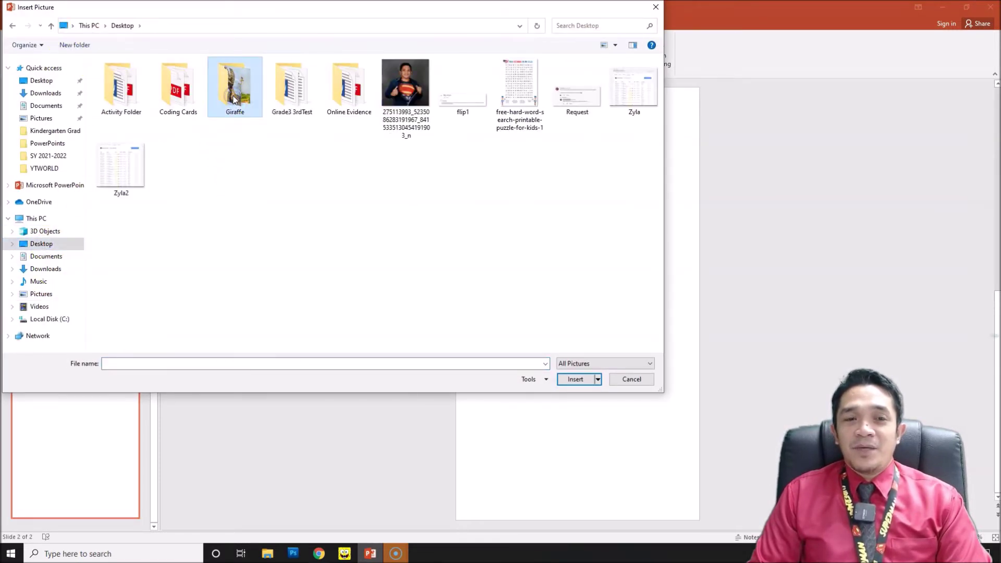
pyautogui.doubleClick(234, 98)
pyautogui.click(127, 94)
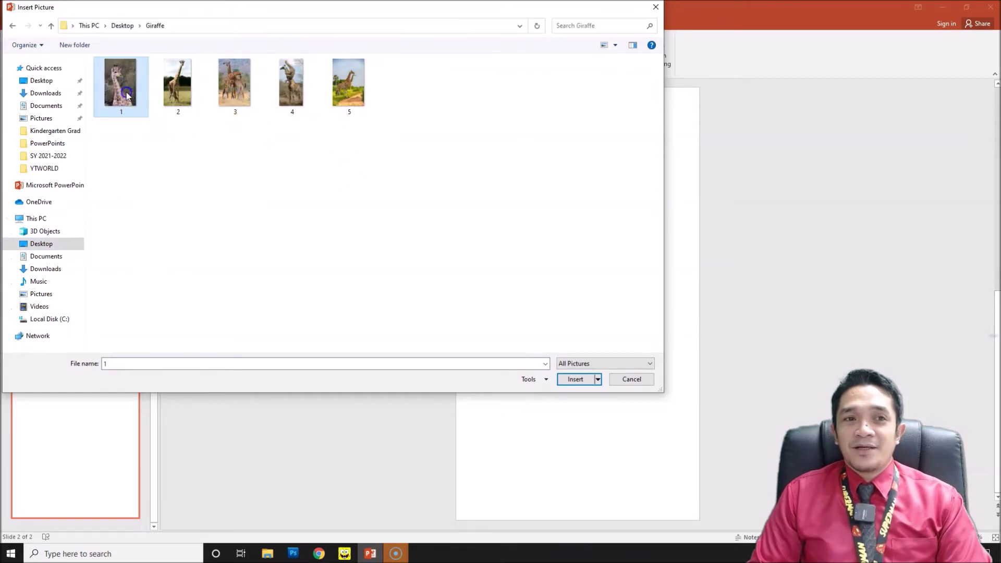
pyautogui.click(576, 380)
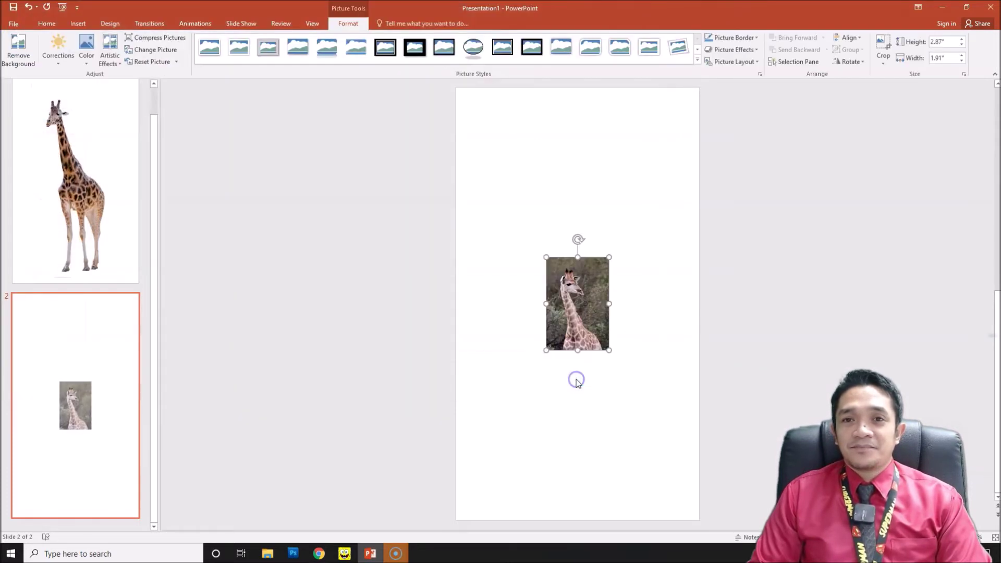
# Move and enlarge the photo to about 9.96 by 6.63 inches.
pyautogui.moveTo(595, 313); pyautogui.dragTo(531, 206)
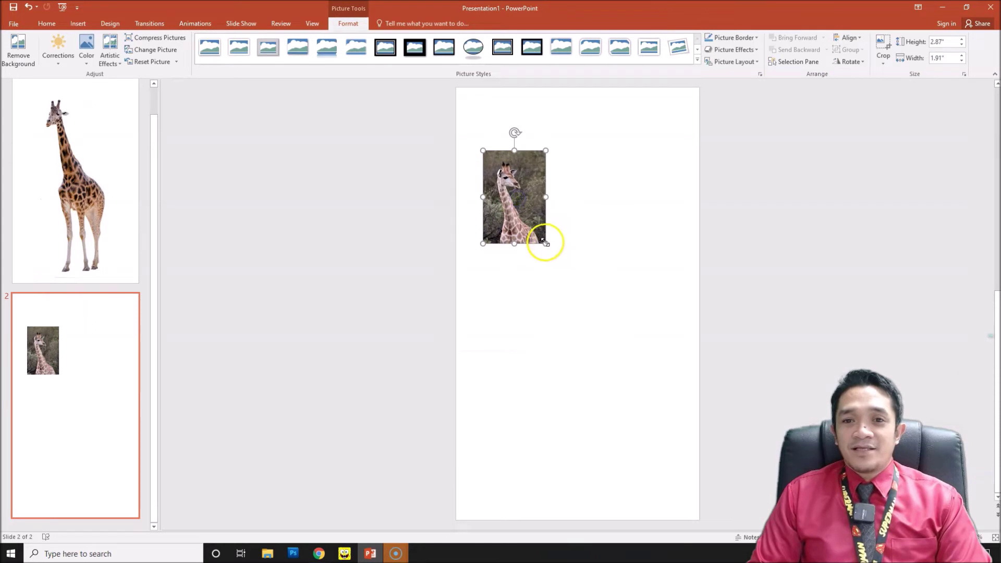
pyautogui.moveTo(545, 242); pyautogui.dragTo(693, 477)
pyautogui.moveTo(643, 412); pyautogui.dragTo(638, 431)
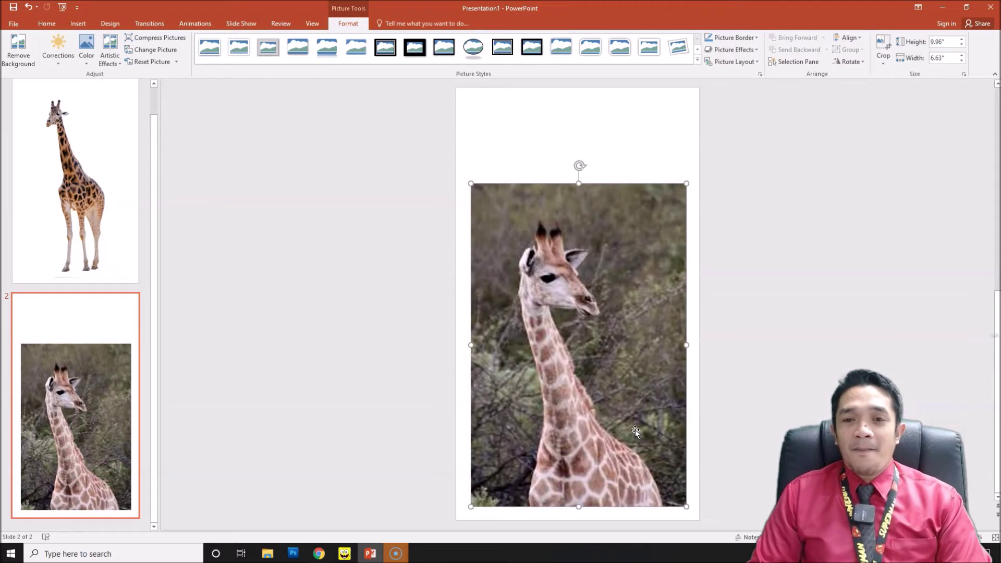
pyautogui.click(48, 23)
# Add blank slide 3 and insert giraffe photo 2 from the Giraffe folder.
pyautogui.click(102, 64)
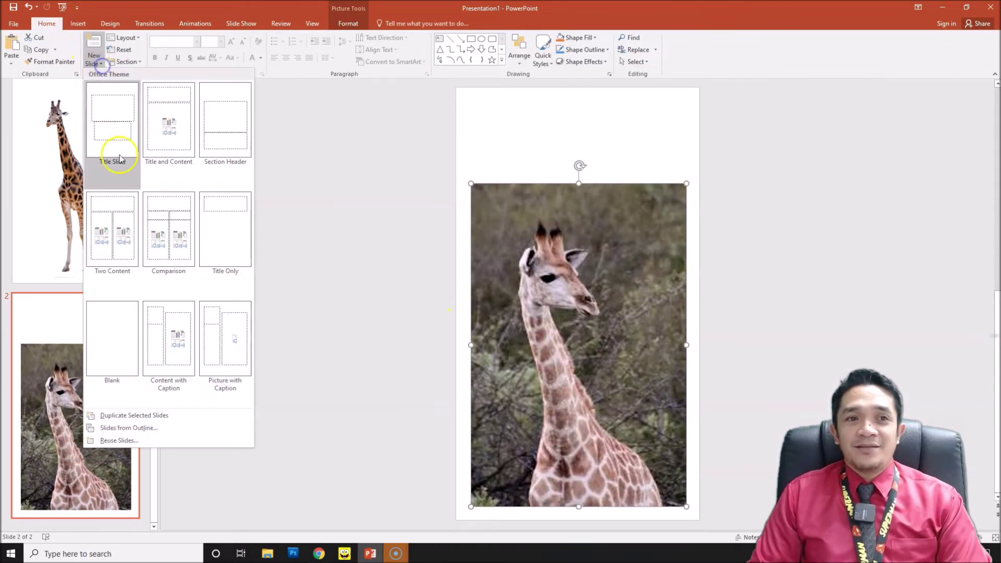
pyautogui.click(116, 351)
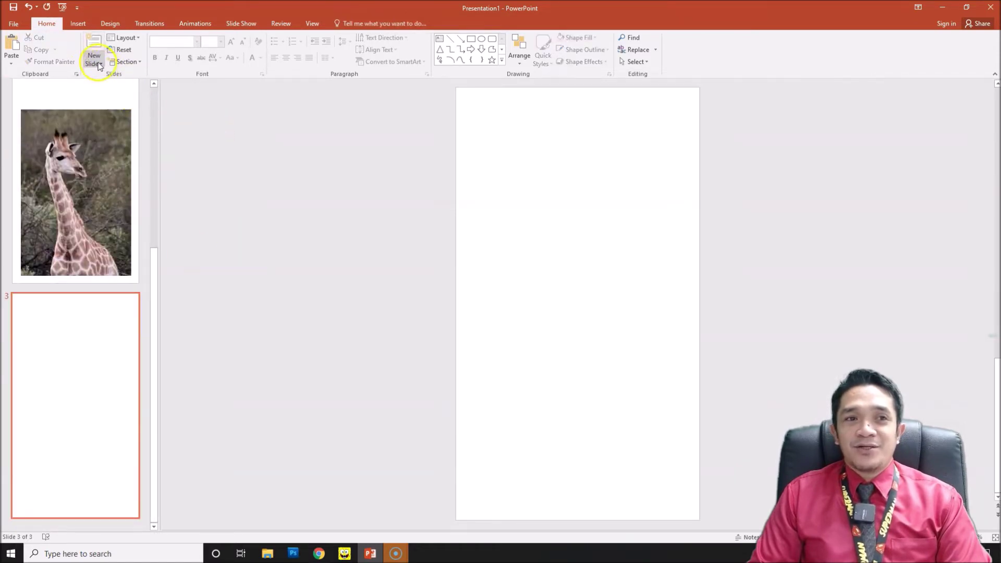
pyautogui.click(78, 23)
pyautogui.click(65, 47)
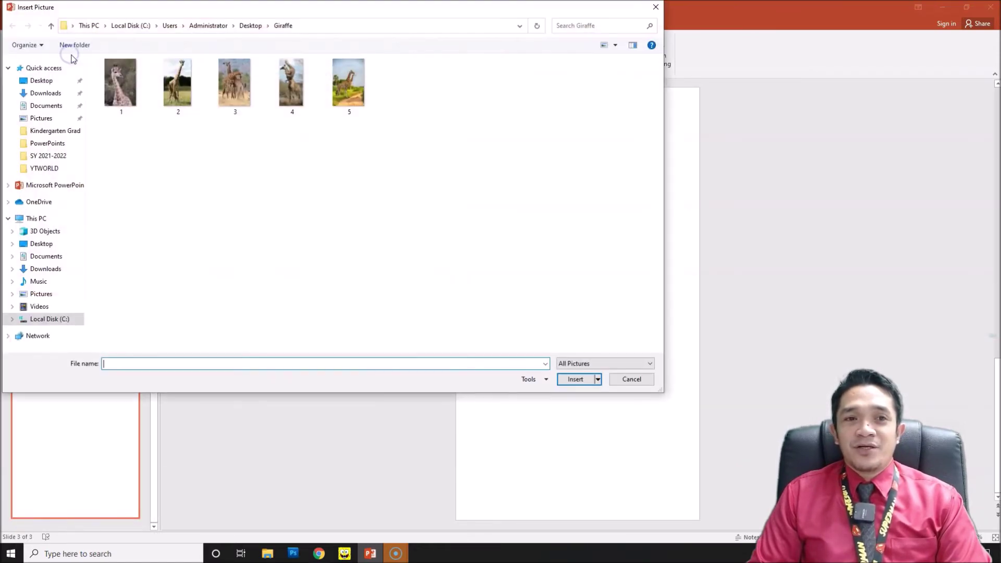
pyautogui.click(170, 89)
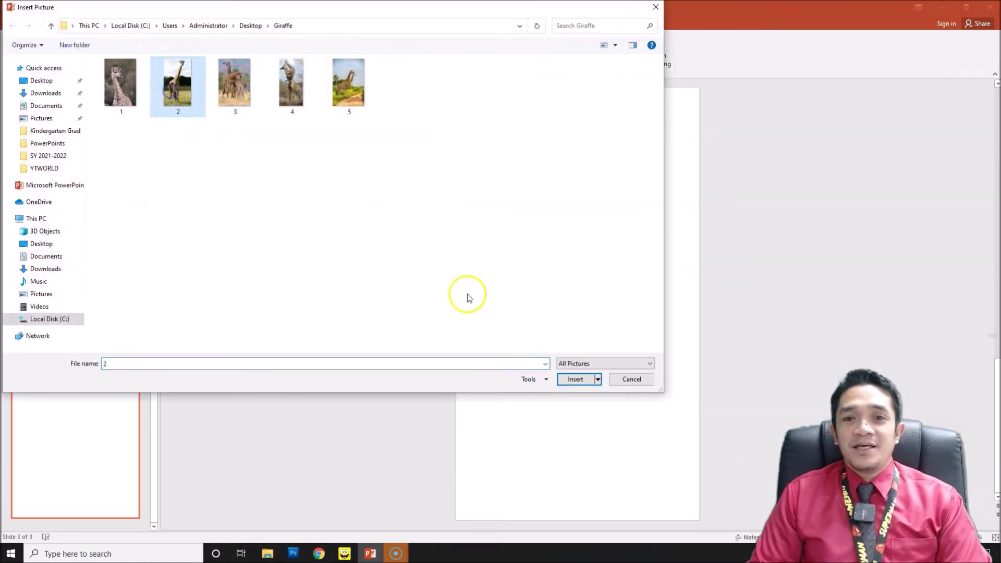
pyautogui.click(579, 379)
# Reposition and enlarge the giraffe-and-calf photo to 11.21 by 6.52 inches.
pyautogui.moveTo(587, 352); pyautogui.dragTo(546, 453)
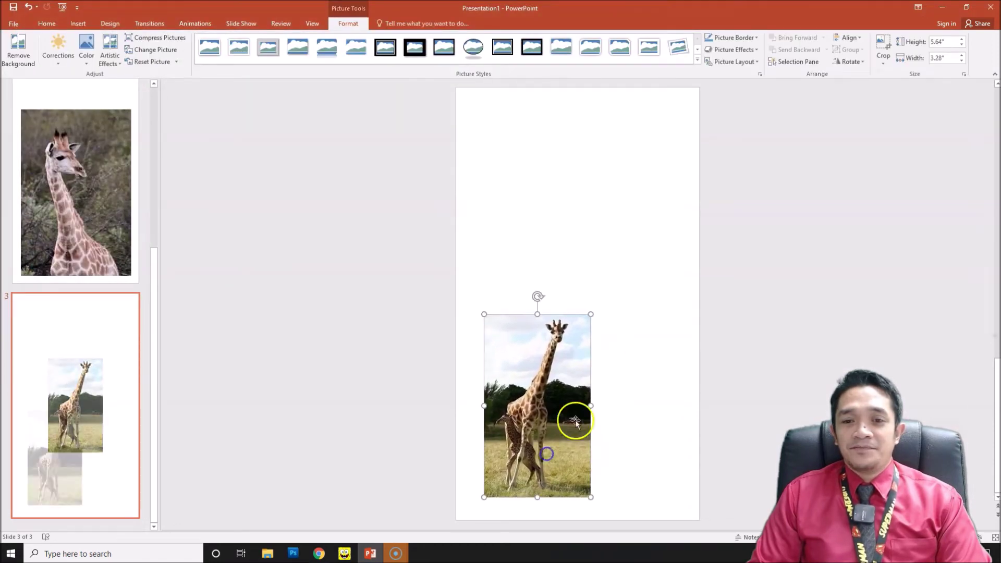
pyautogui.moveTo(590, 313); pyautogui.dragTo(662, 154)
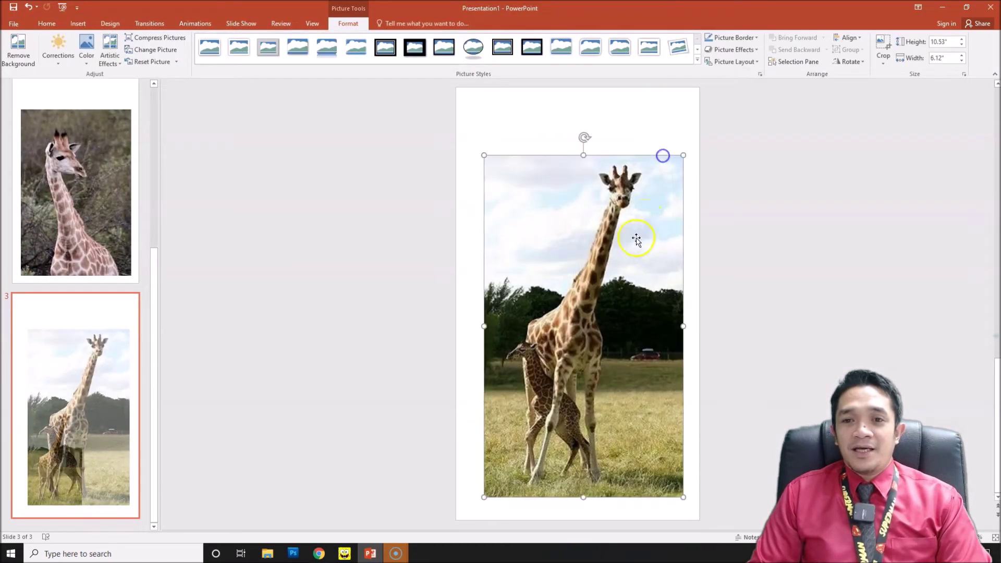
pyautogui.moveTo(637, 240); pyautogui.dragTo(625, 252)
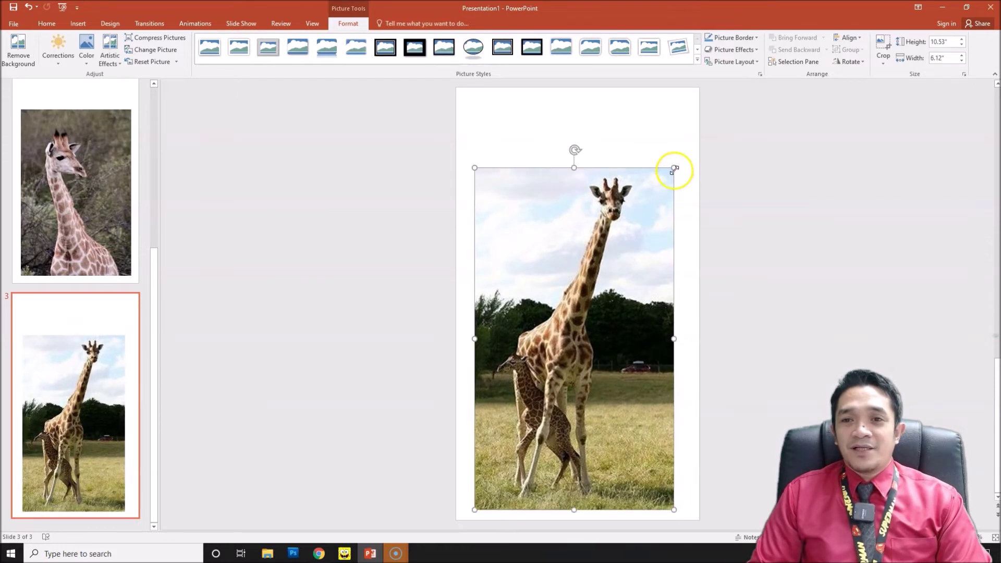
pyautogui.moveTo(674, 168); pyautogui.dragTo(687, 162)
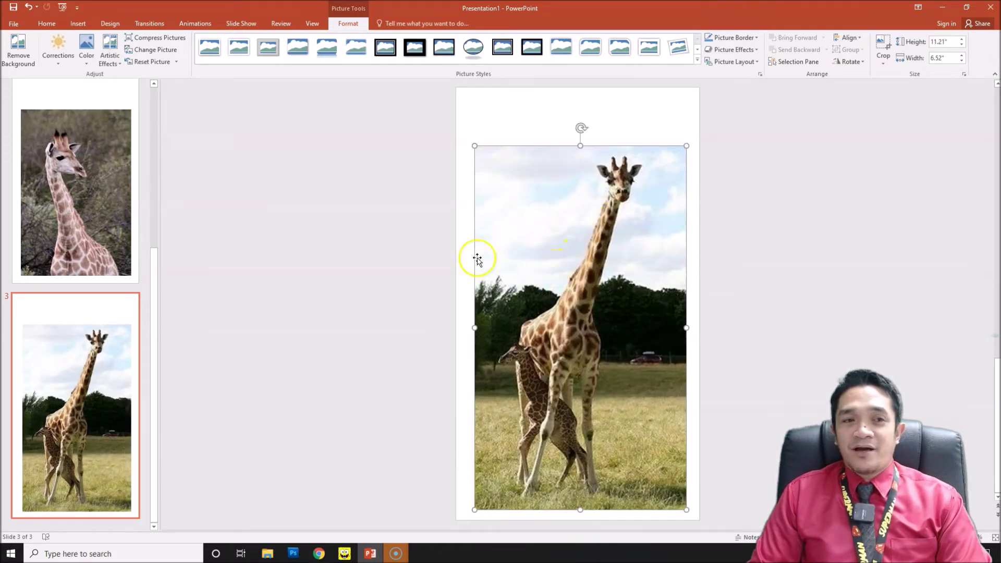
# Add a blank slide 4.
pyautogui.click(46, 22)
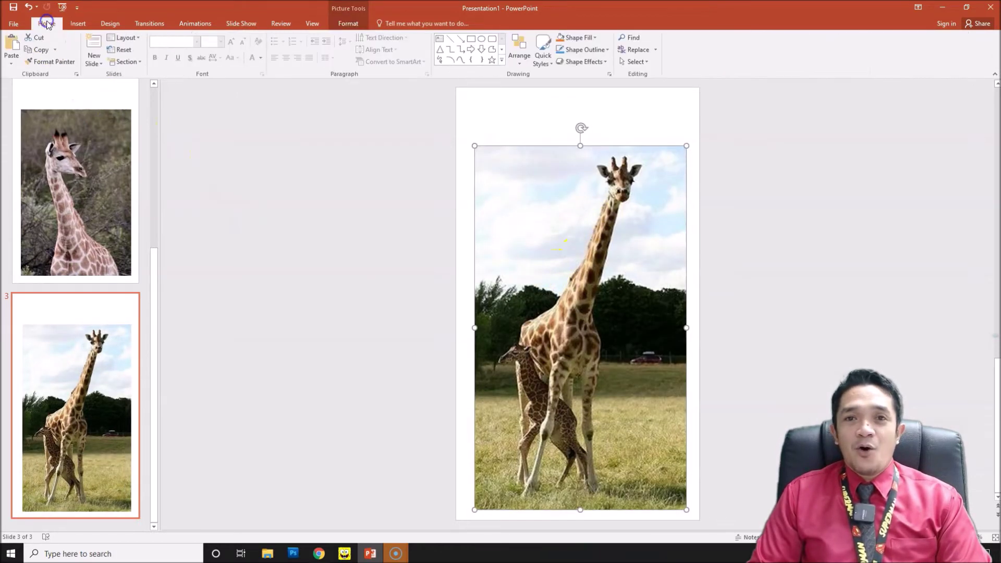
pyautogui.click(94, 68)
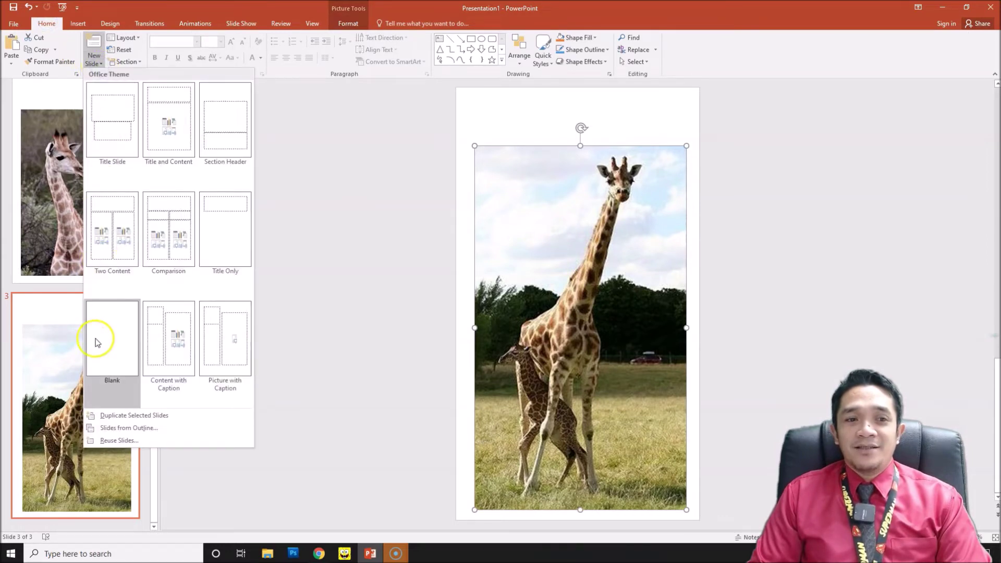
pyautogui.click(101, 337)
# Insert two-giraffe photo 3 and size it to 10.47 by 6.95 inches.
pyautogui.click(78, 24)
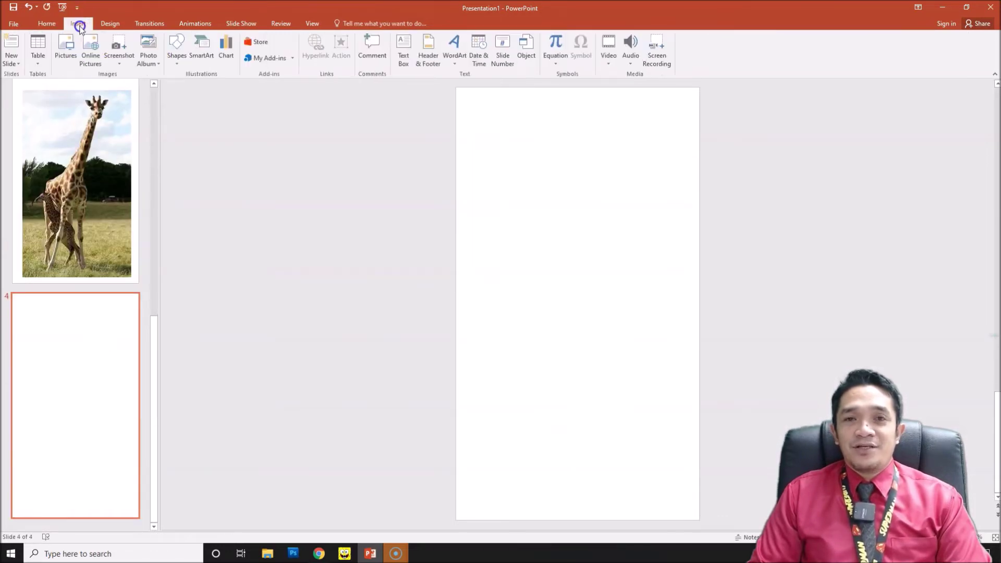
pyautogui.click(66, 48)
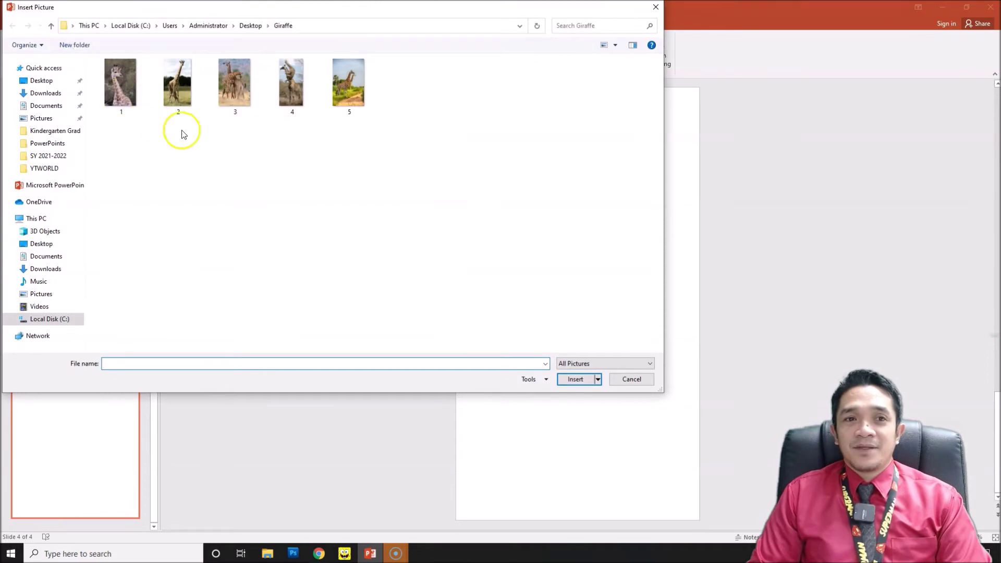
pyautogui.click(233, 86)
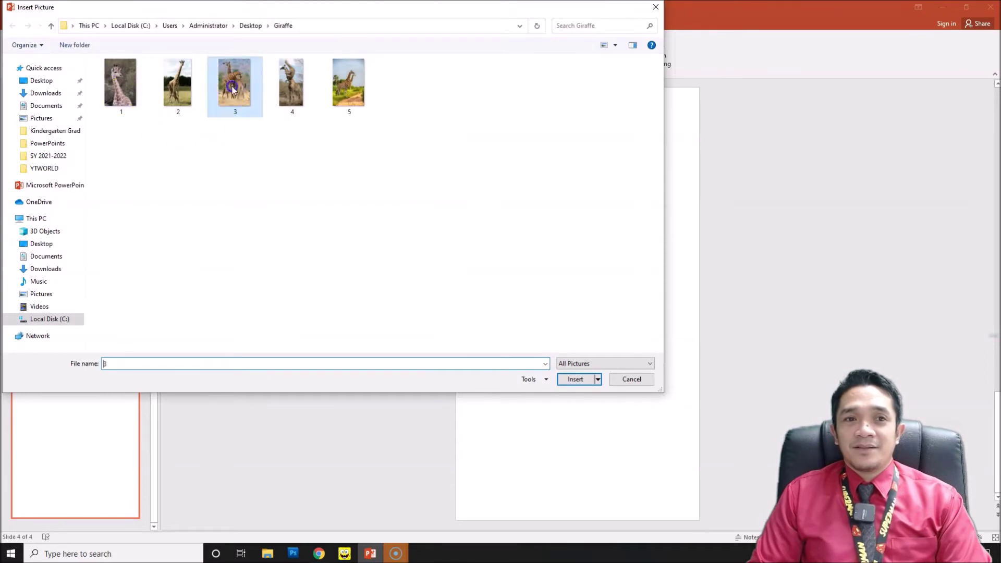
pyautogui.click(576, 380)
pyautogui.moveTo(578, 388); pyautogui.dragTo(579, 426)
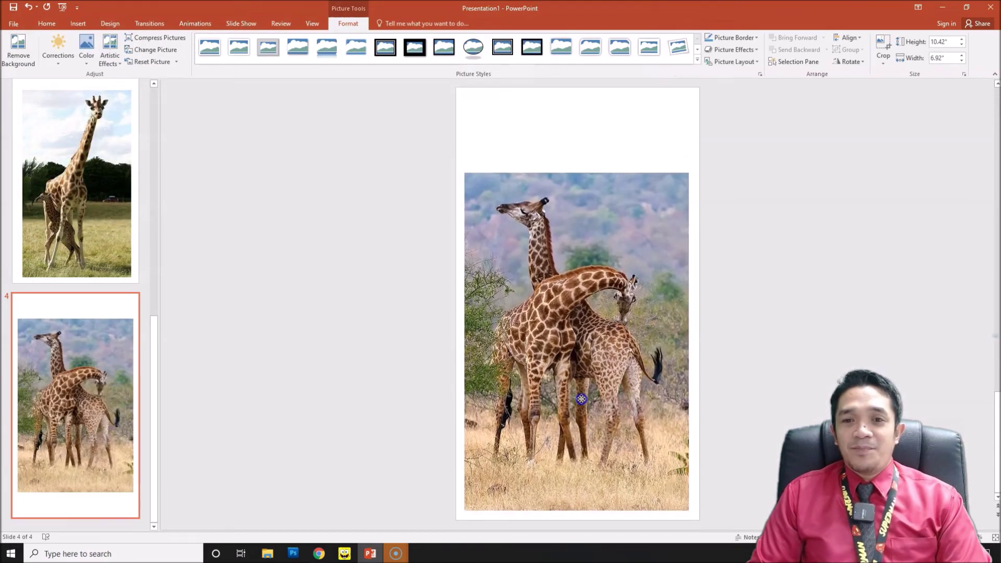
pyautogui.moveTo(463, 172); pyautogui.dragTo(466, 168)
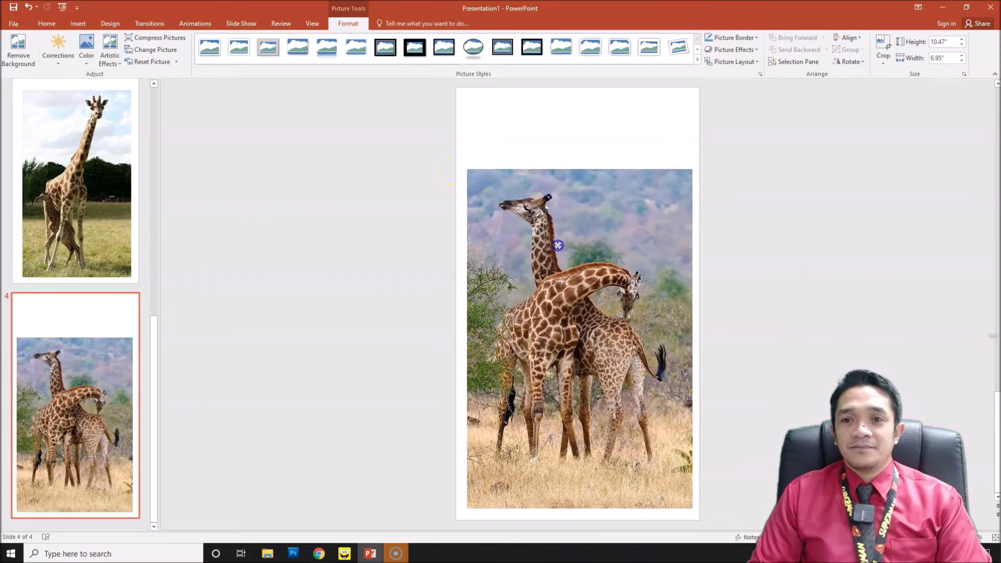
# Add a blank slide 5.
pyautogui.click(46, 24)
pyautogui.click(98, 64)
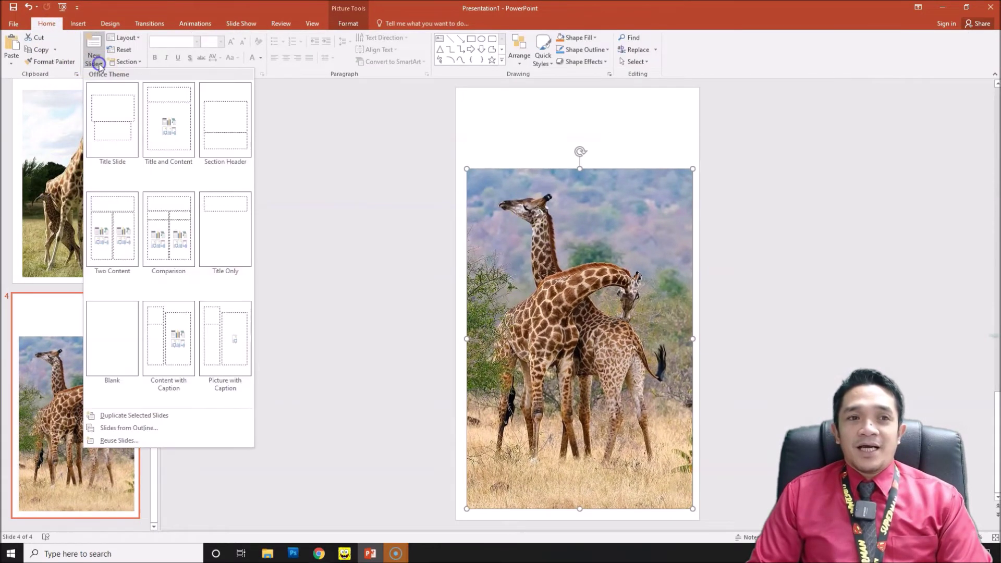
pyautogui.click(118, 351)
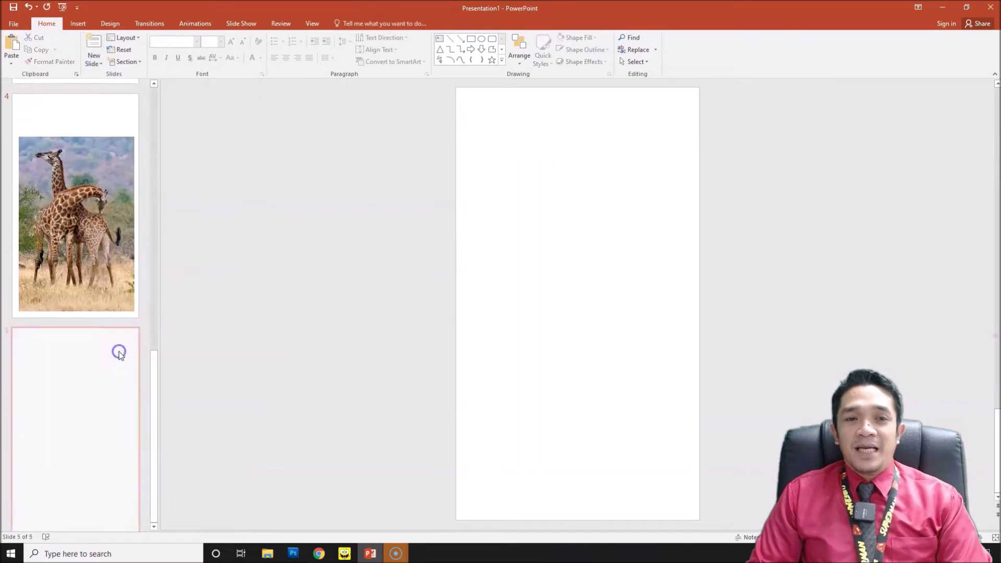
# Insert climbing-giraffe photo 4 and enlarge it to 12.19 by 6.14 inches.
pyautogui.click(78, 23)
pyautogui.click(71, 56)
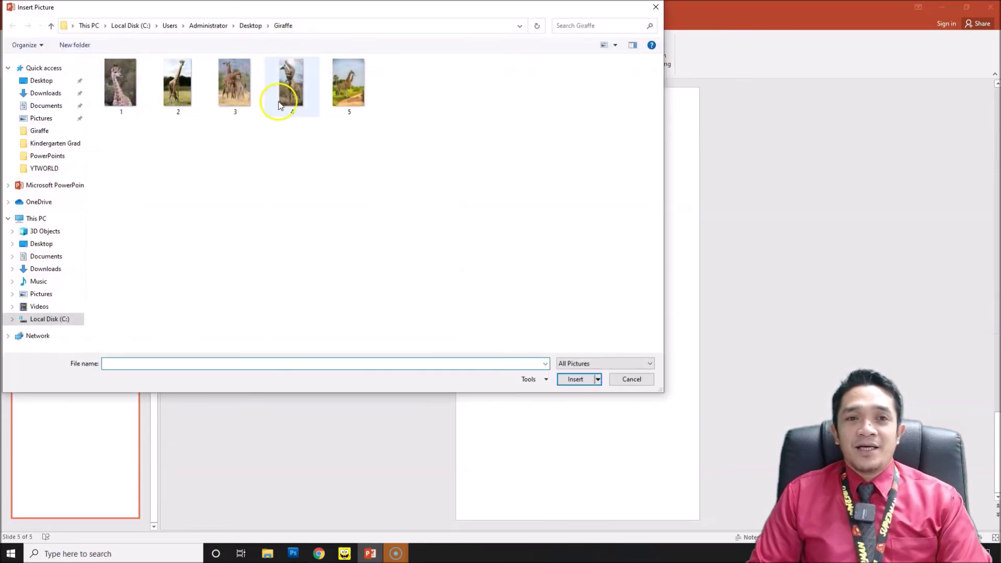
pyautogui.click(291, 88)
pyautogui.click(573, 379)
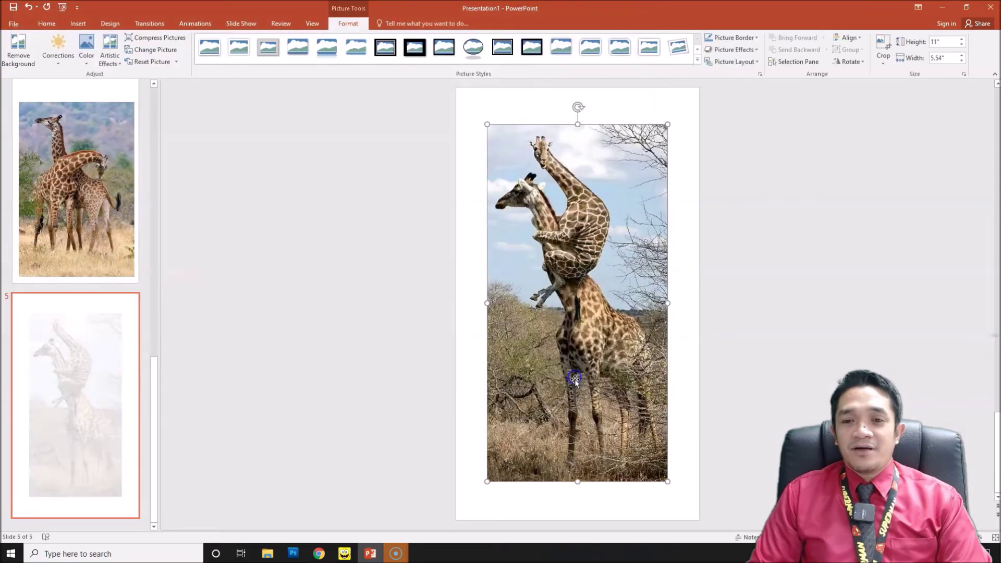
pyautogui.moveTo(576, 391); pyautogui.dragTo(570, 411)
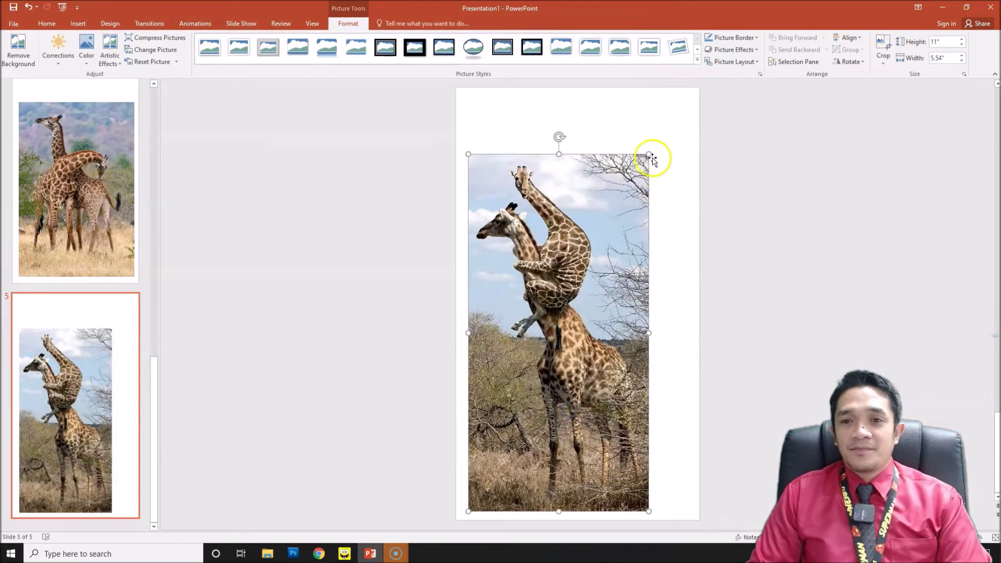
pyautogui.moveTo(649, 155); pyautogui.dragTo(671, 154)
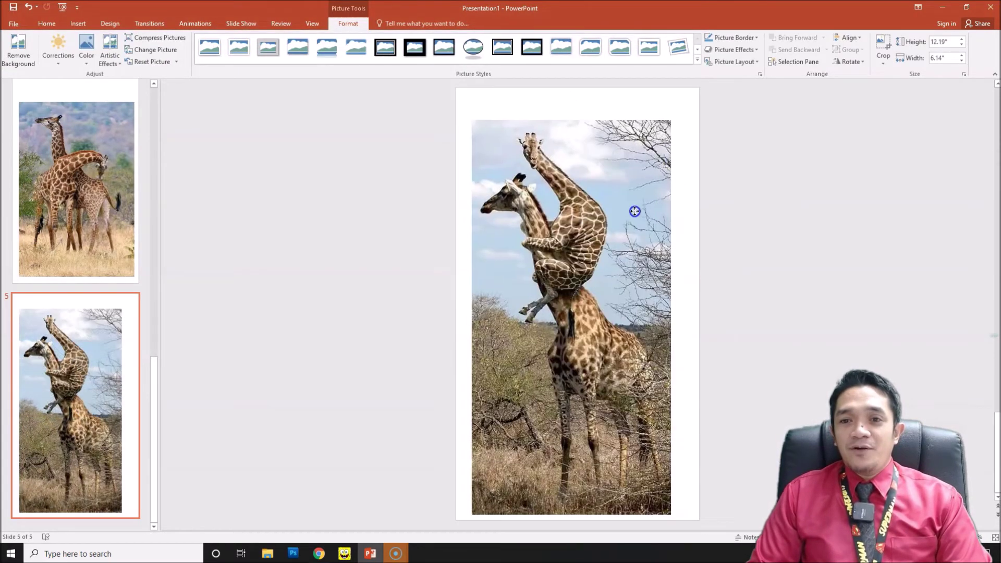
pyautogui.moveTo(634, 212); pyautogui.dragTo(645, 209)
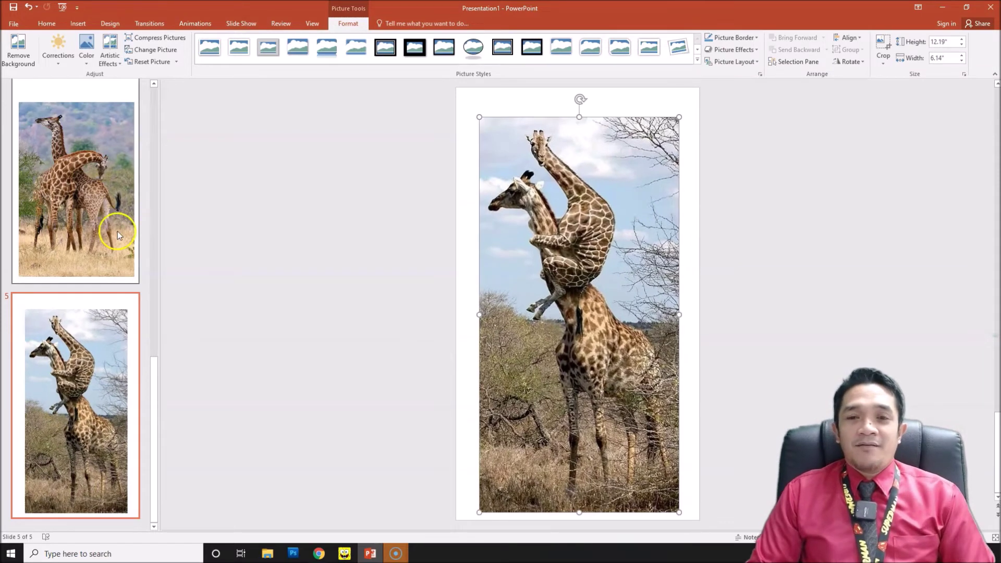
# Scroll the slide pane back up and select slide 1 with the standing giraffe.
pyautogui.scroll(10, 118, 231)
pyautogui.scroll(2, 111, 240)
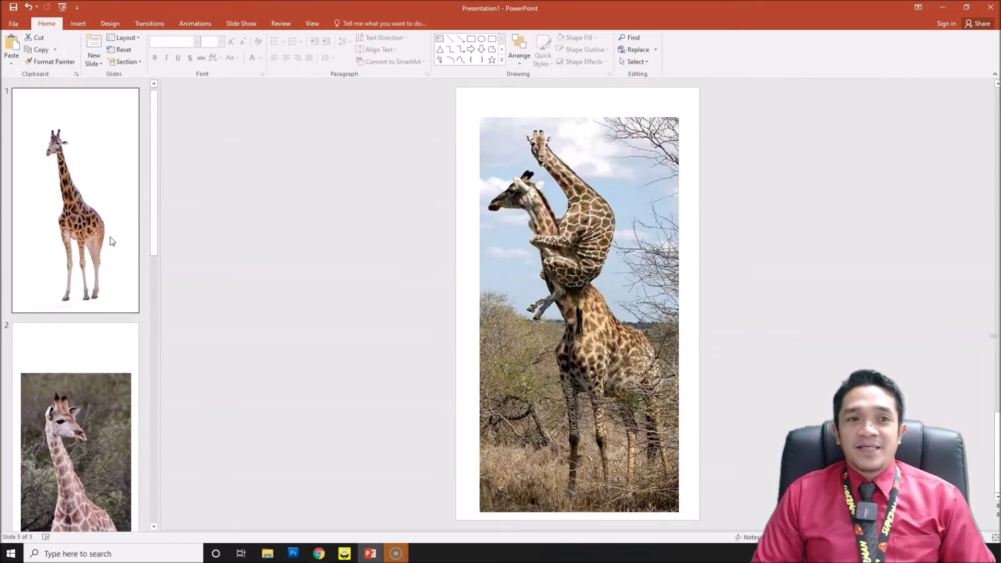
pyautogui.scroll(-12, 112, 241)
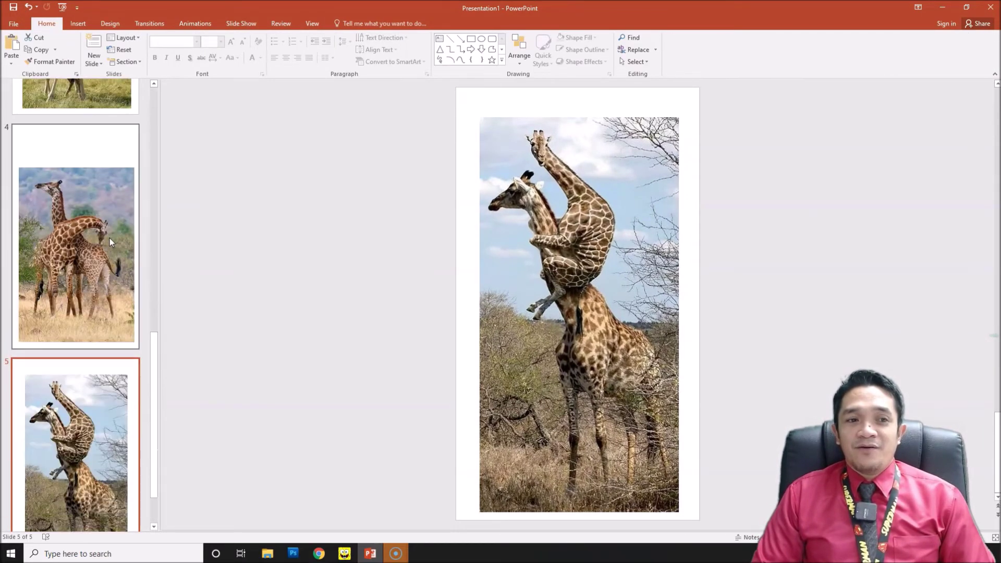
pyautogui.scroll(12, 110, 237)
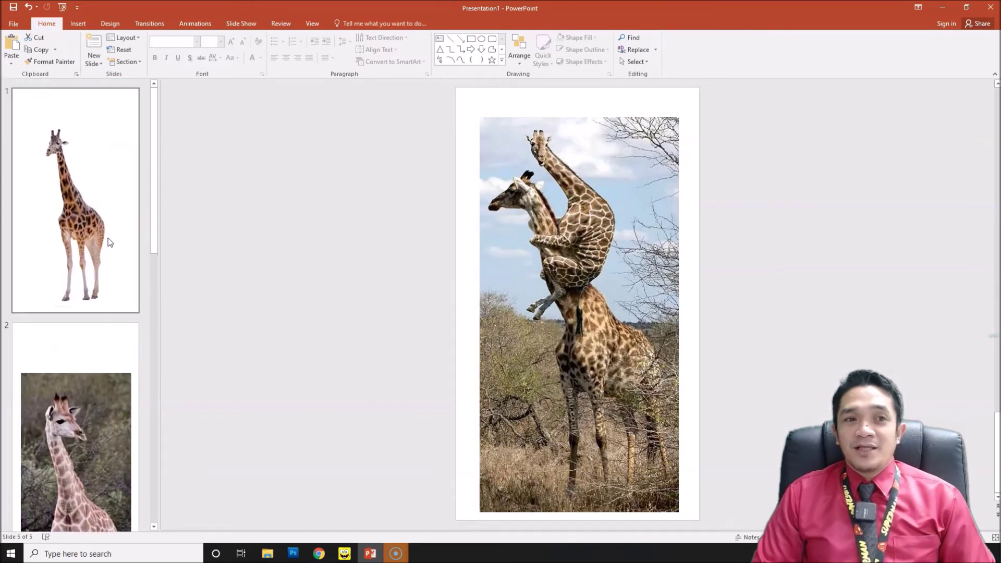
pyautogui.click(90, 197)
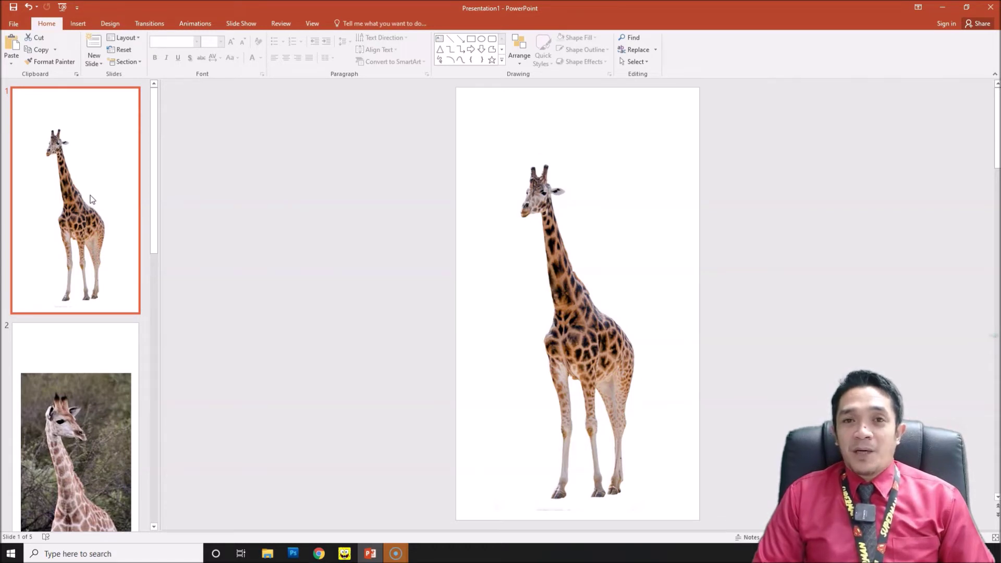
pyautogui.click(121, 95)
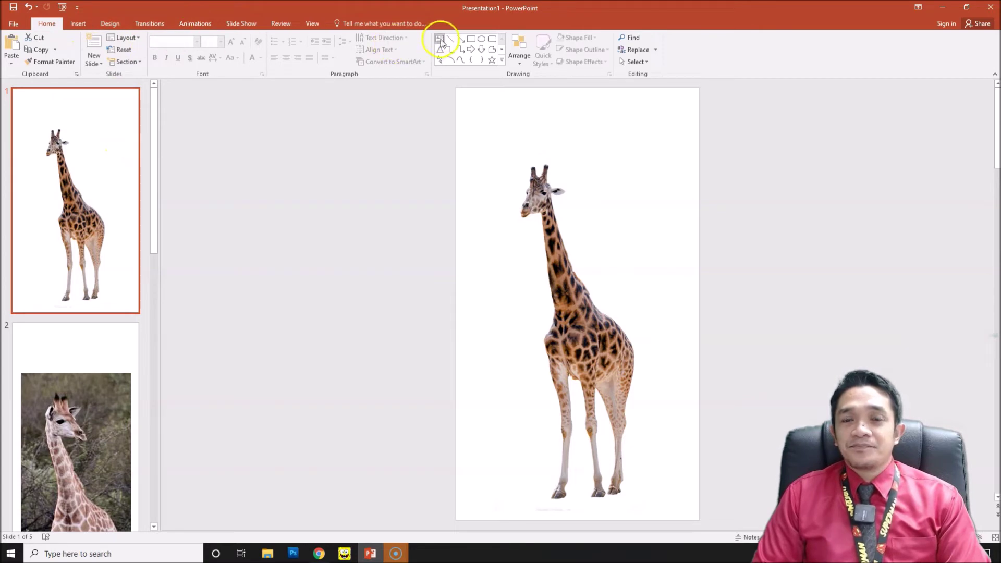
# Add a 'Giraffe' text box above the giraffe and set it in Arial Black.
pyautogui.click(492, 138)
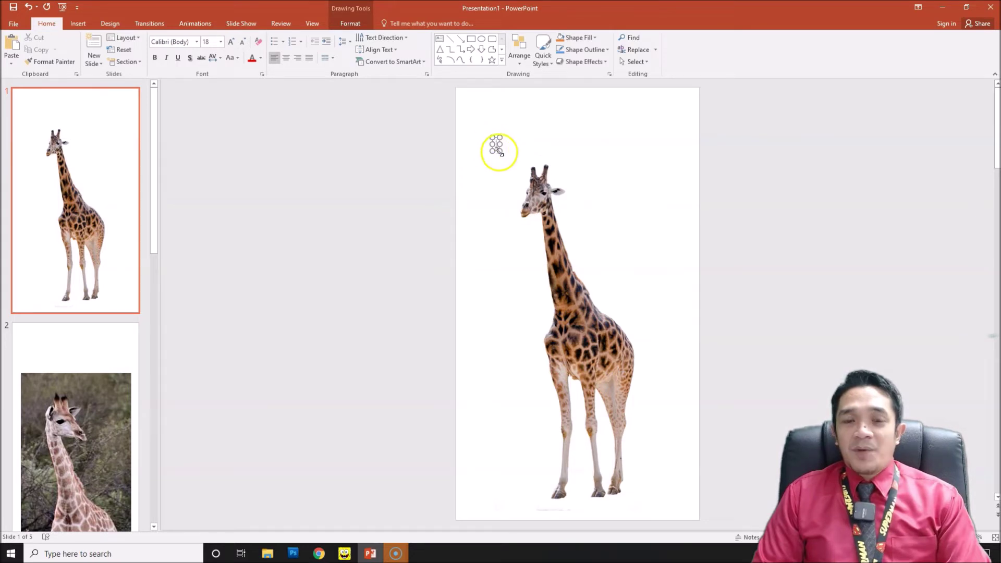
pyautogui.write('Gi')
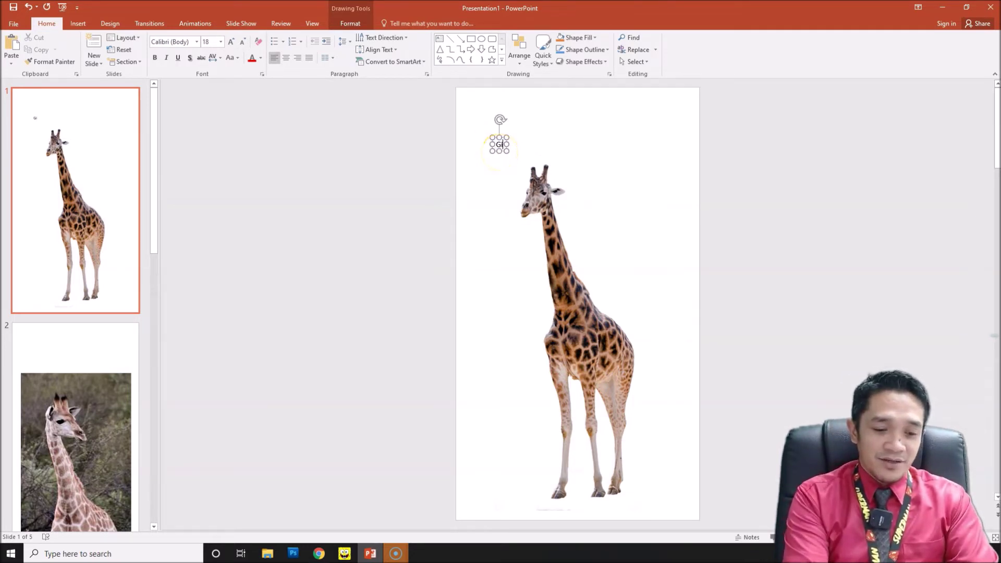
pyautogui.write('raffe')
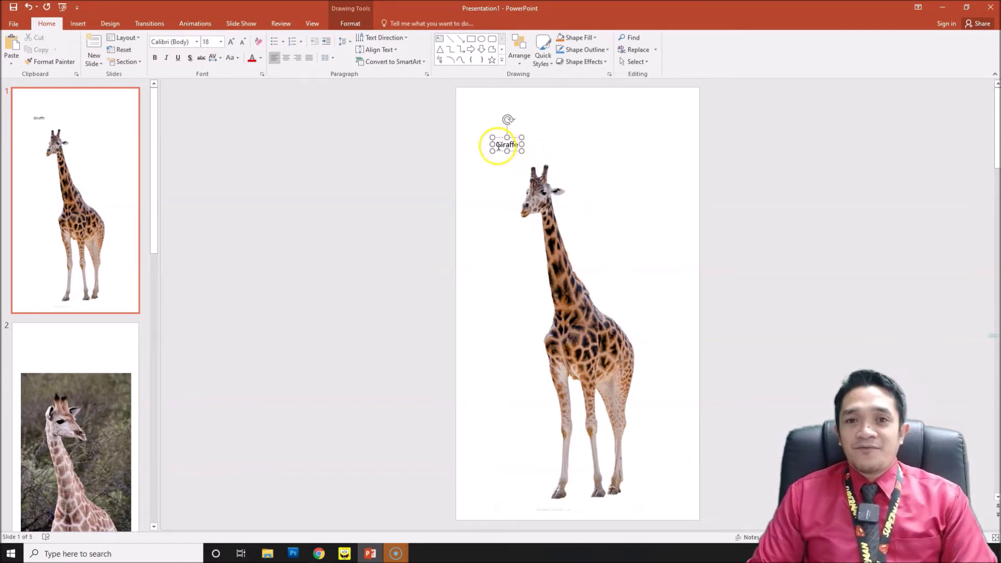
pyautogui.moveTo(498, 146); pyautogui.dragTo(519, 146)
pyautogui.click(197, 42)
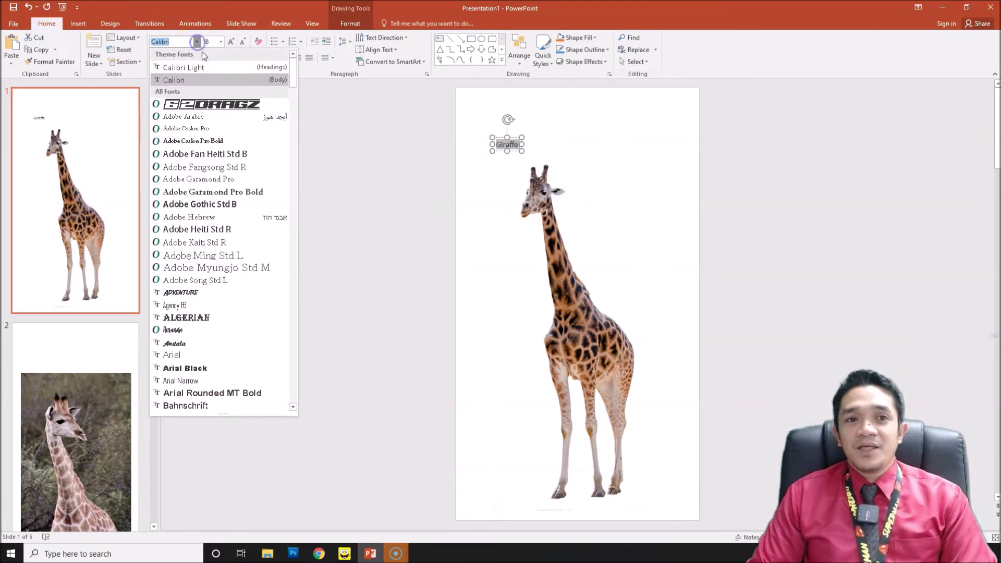
pyautogui.click(186, 369)
# Enlarge the Giraffe title to size 66 and centre it above the giraffe.
pyautogui.click(233, 42)
pyautogui.click(232, 42)
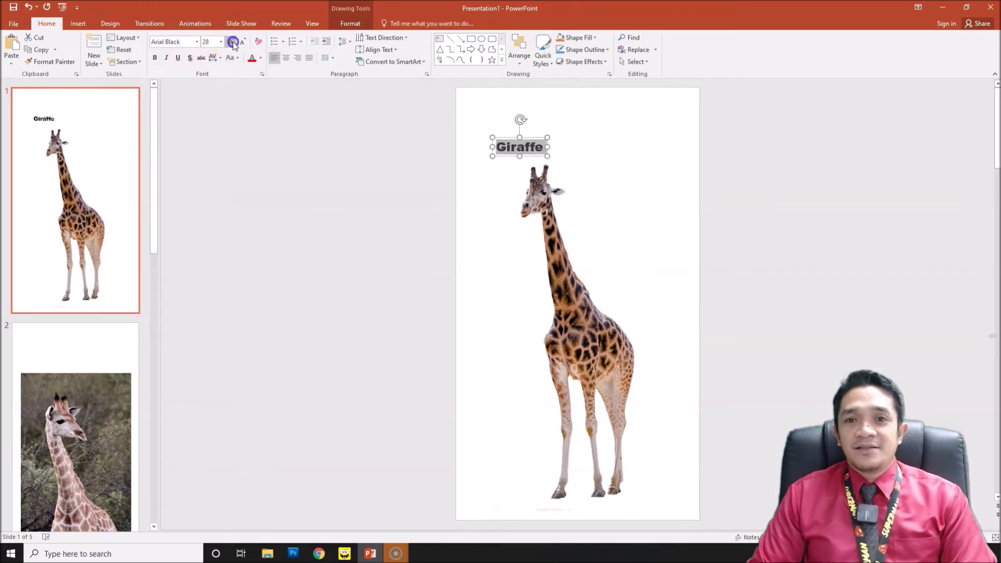
pyautogui.click(233, 42)
pyautogui.click(233, 42)
pyautogui.click(234, 42)
pyautogui.click(234, 42)
pyautogui.click(234, 42)
pyautogui.click(234, 42)
pyautogui.click(234, 41)
pyautogui.click(234, 42)
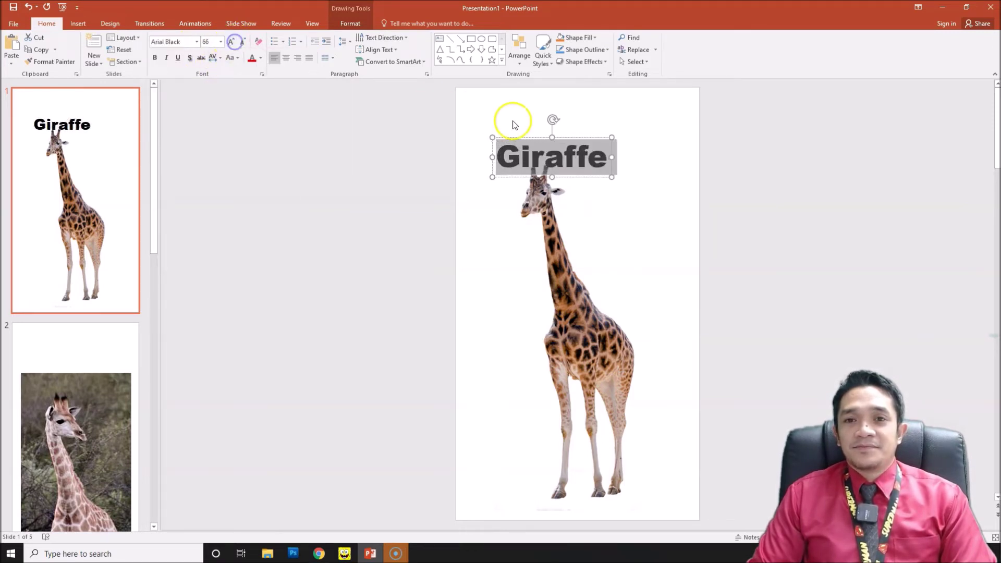
pyautogui.moveTo(566, 137); pyautogui.dragTo(582, 124)
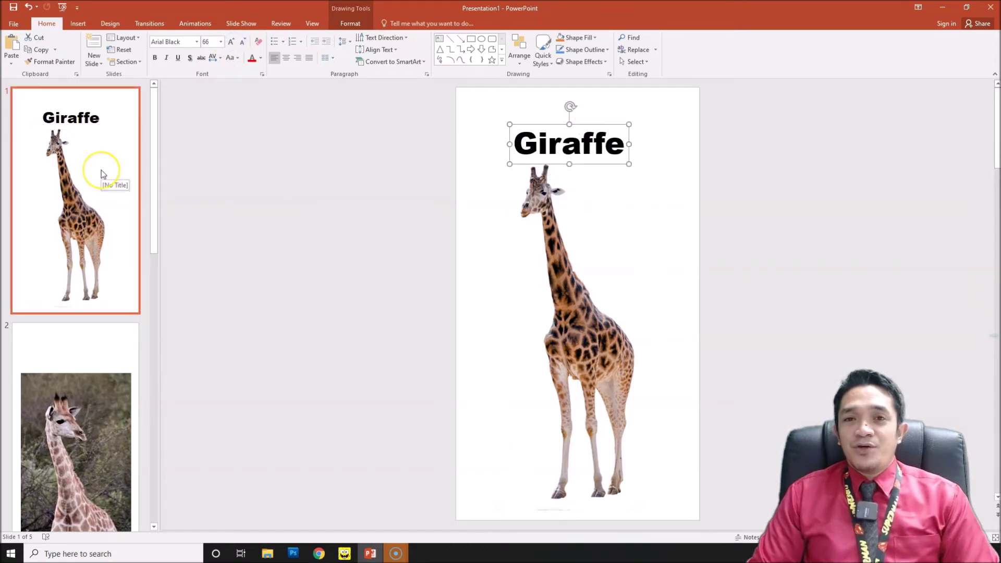
pyautogui.scroll(-10, 89, 351)
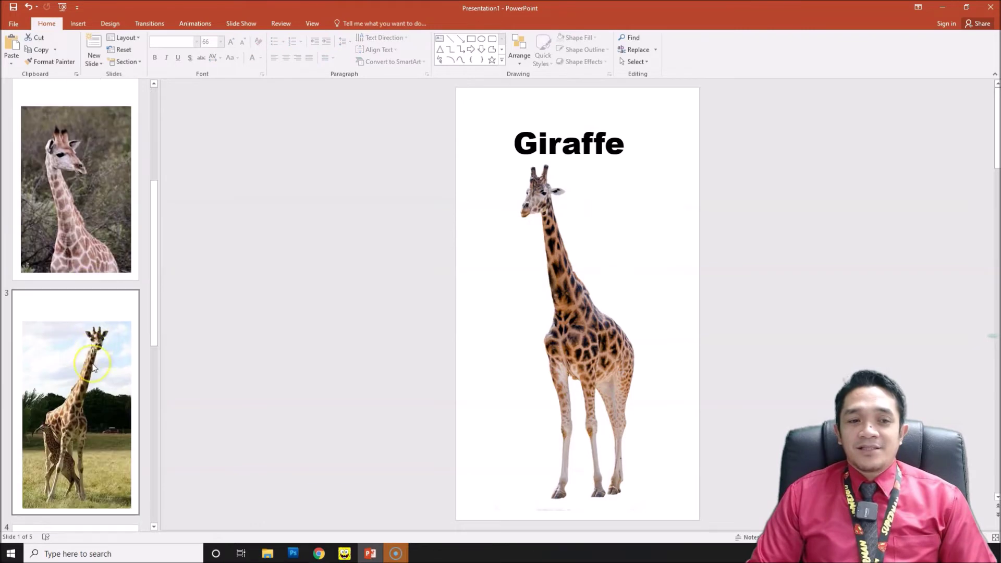
pyautogui.scroll(10, 92, 367)
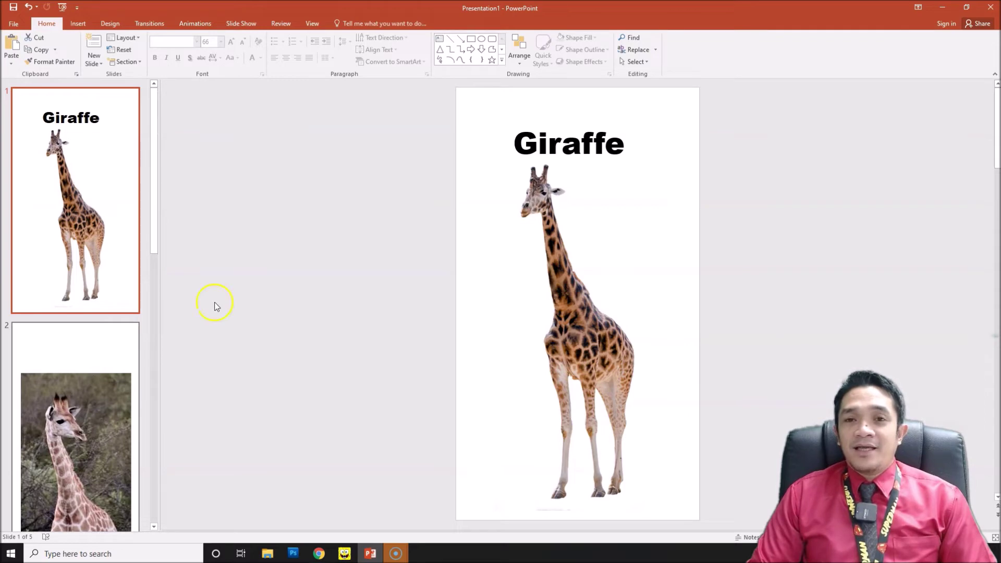
pyautogui.scroll(-10, 90, 233)
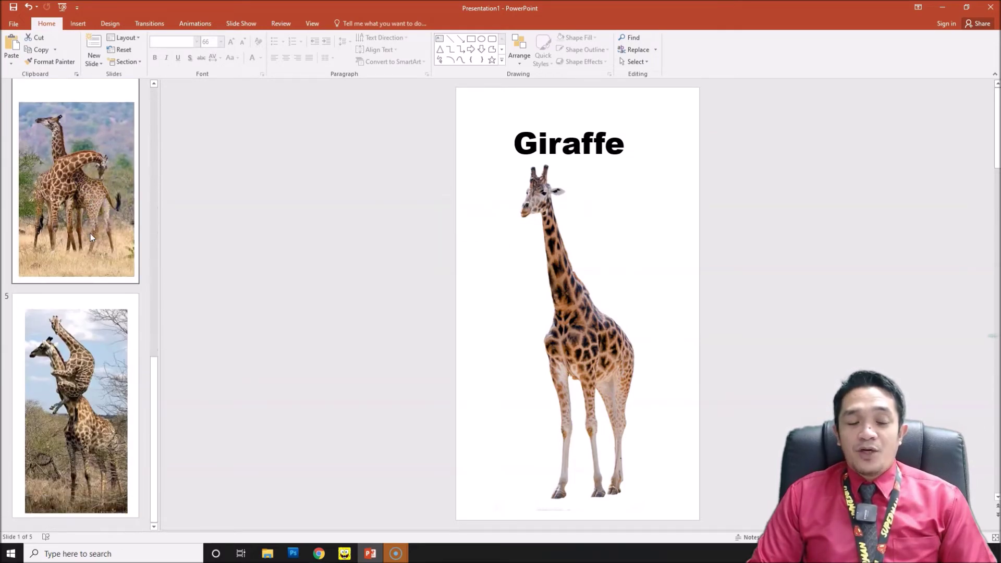
pyautogui.click(91, 331)
pyautogui.scroll(10, 102, 393)
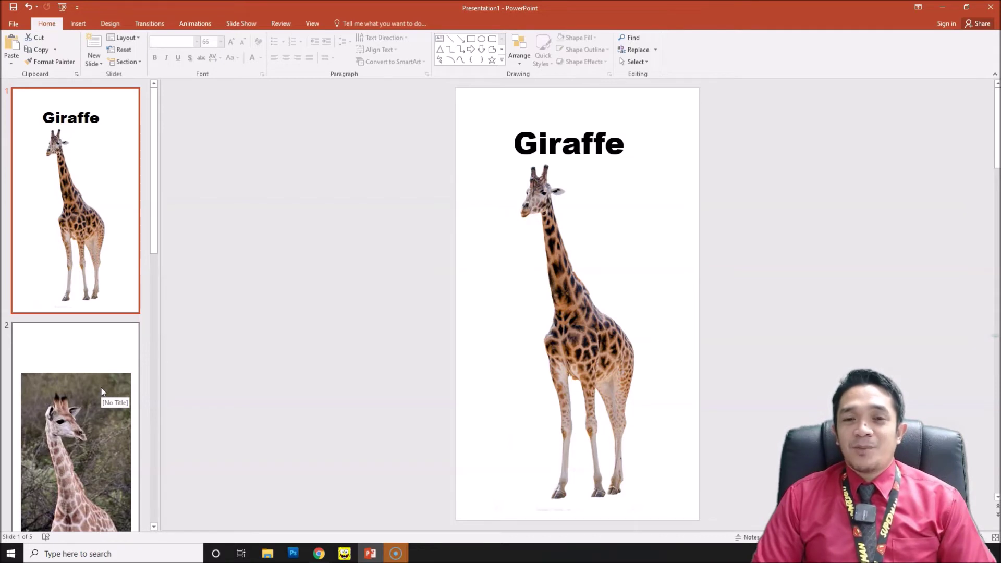
pyautogui.click(158, 23)
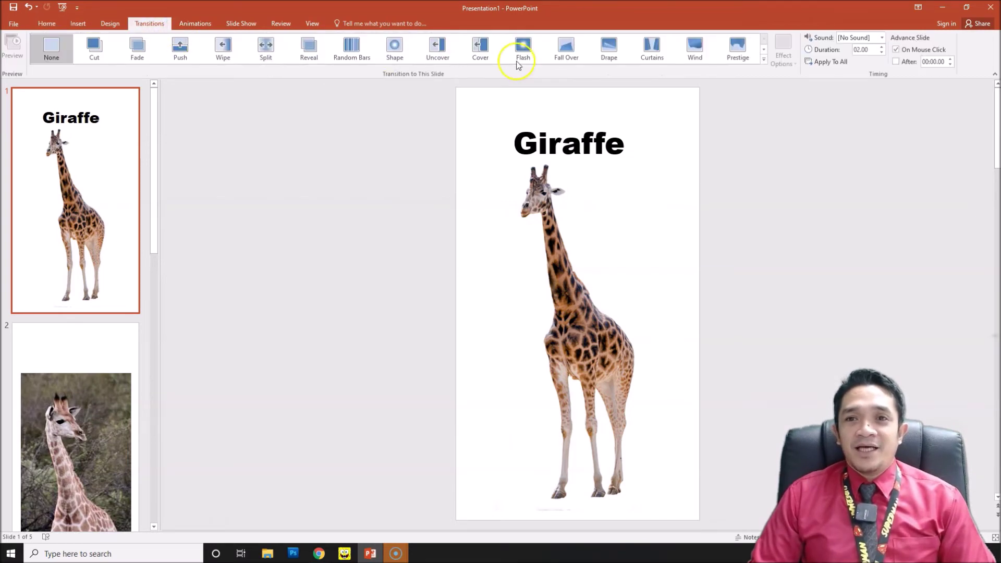
# Apply the Peel Off transition, 01.25 seconds, to all five slides.
pyautogui.click(764, 60)
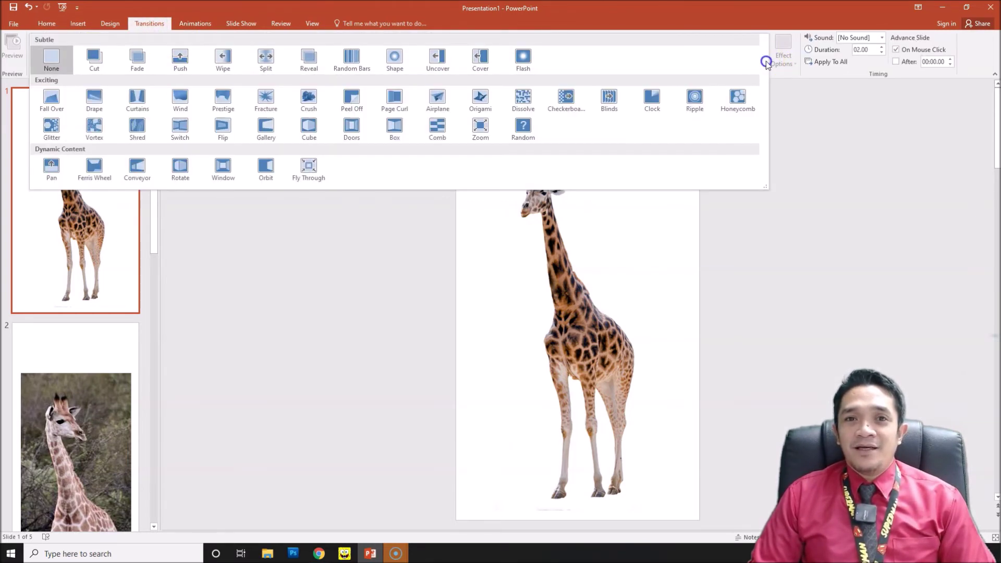
pyautogui.click(352, 99)
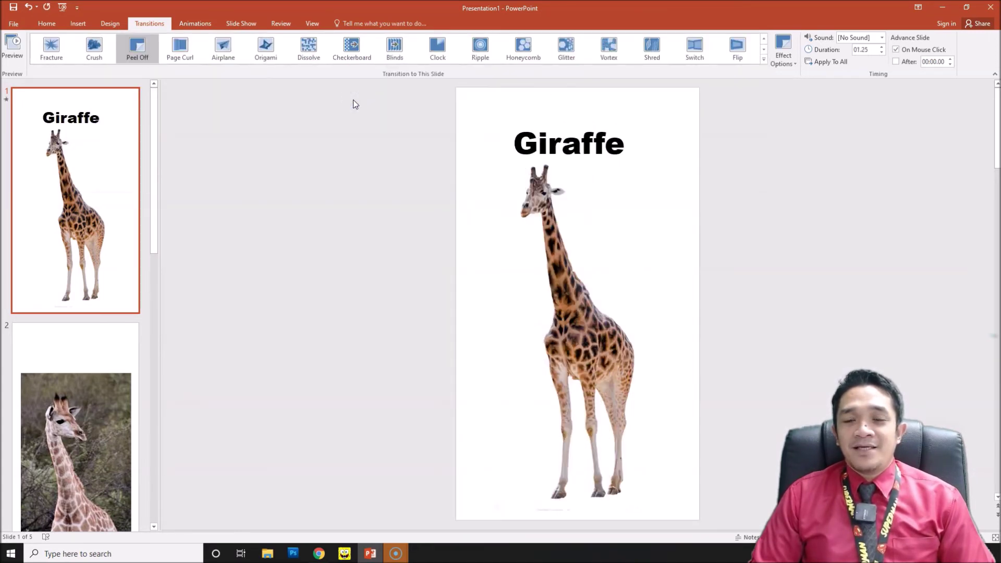
pyautogui.click(729, 123)
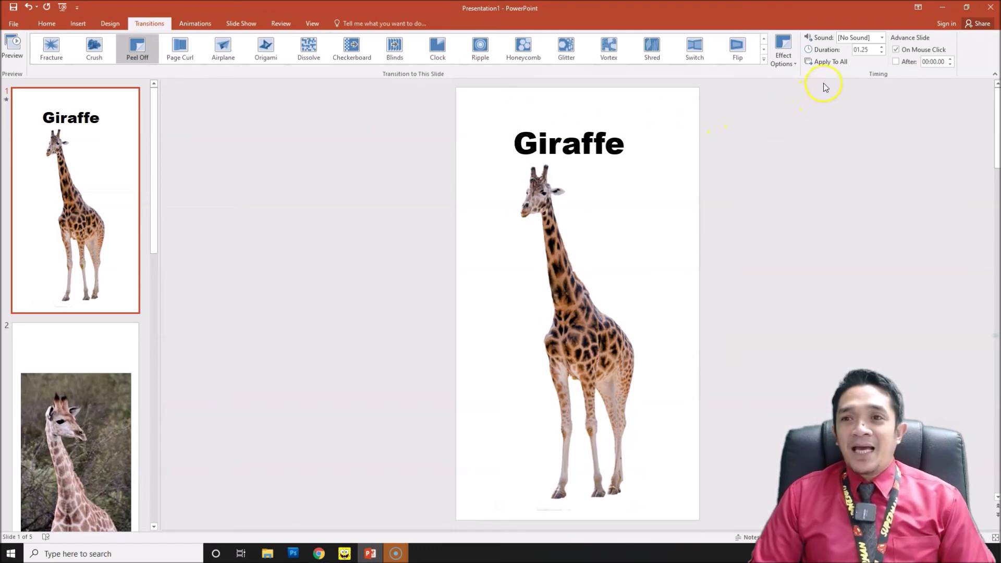
pyautogui.click(830, 62)
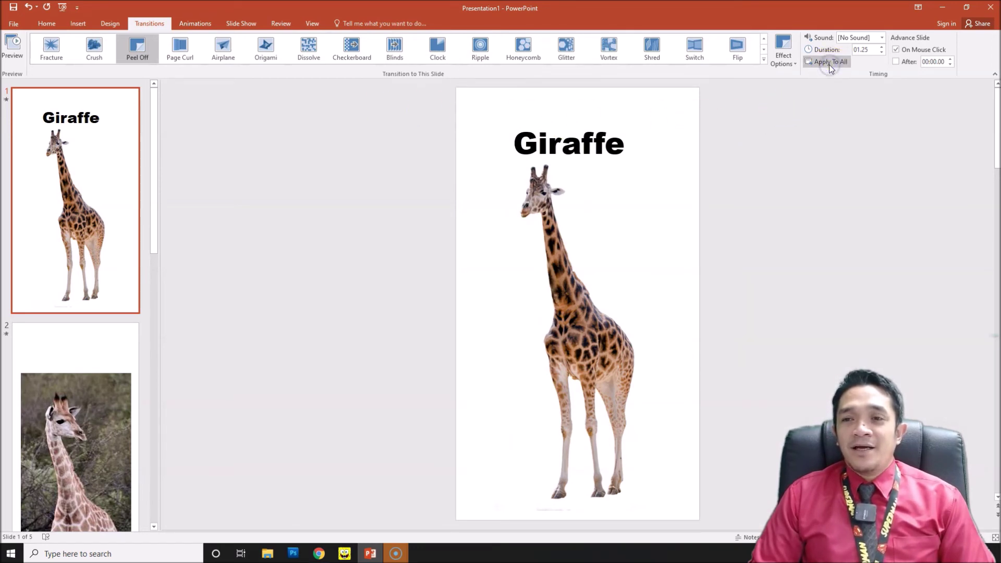
# Set the show type to Browsed by an individual (window) and start the show with F5.
pyautogui.click(376, 214)
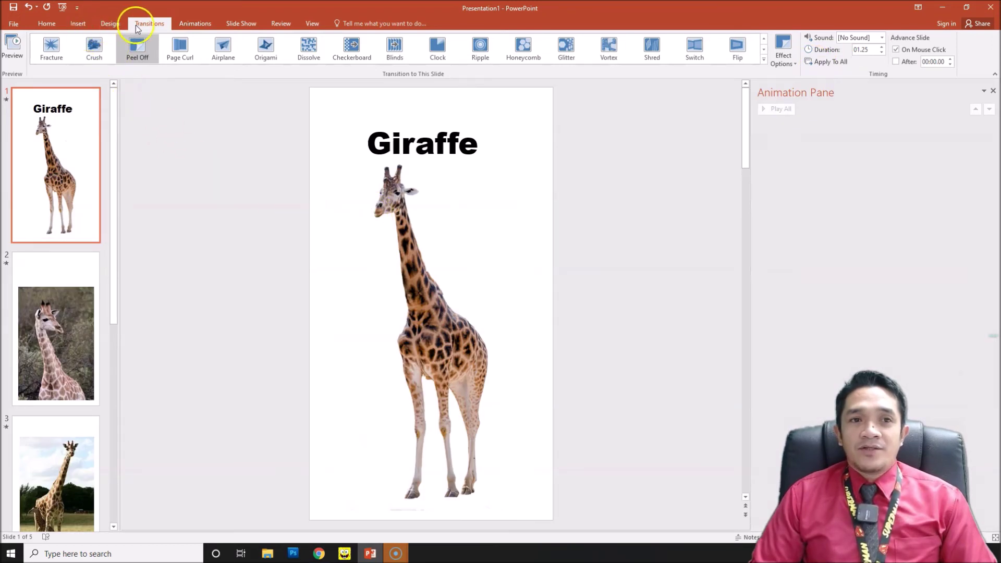
pyautogui.click(239, 25)
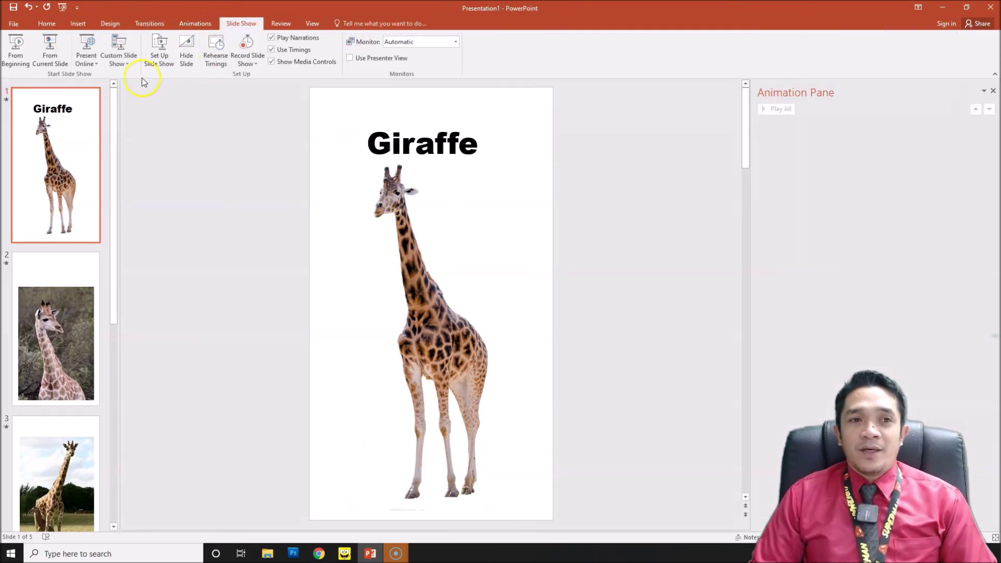
pyautogui.click(162, 60)
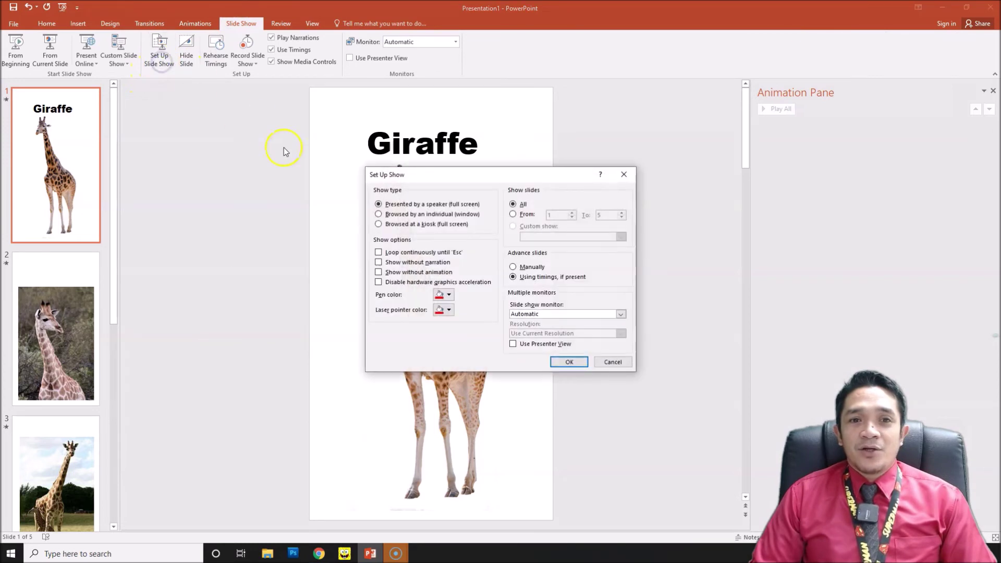
pyautogui.click(378, 214)
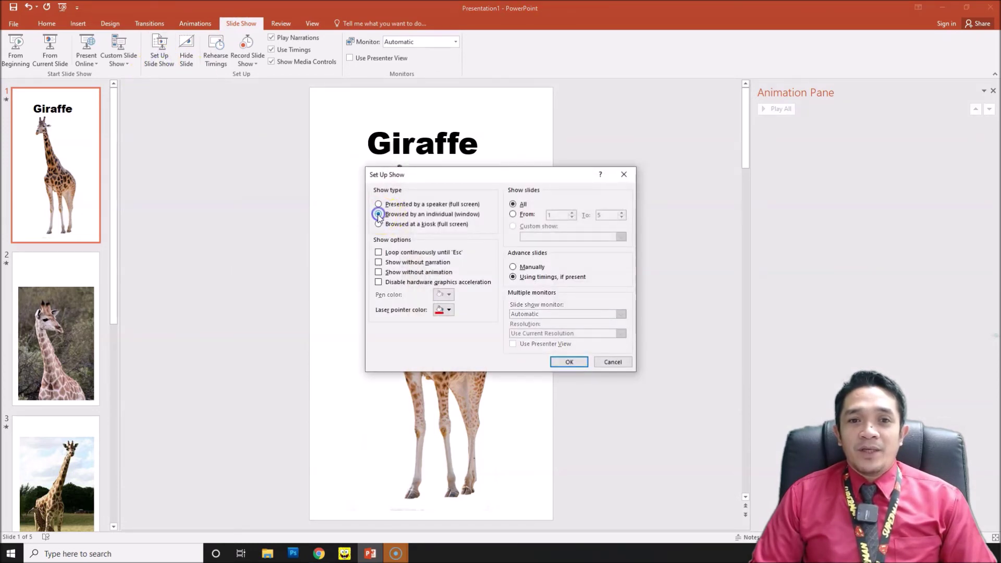
pyautogui.click(570, 361)
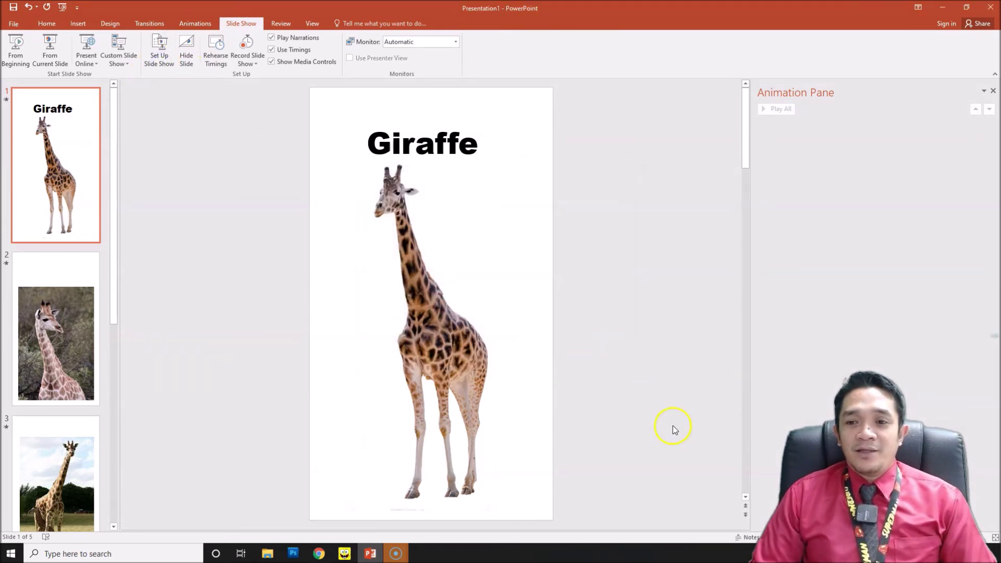
pyautogui.press('F5')
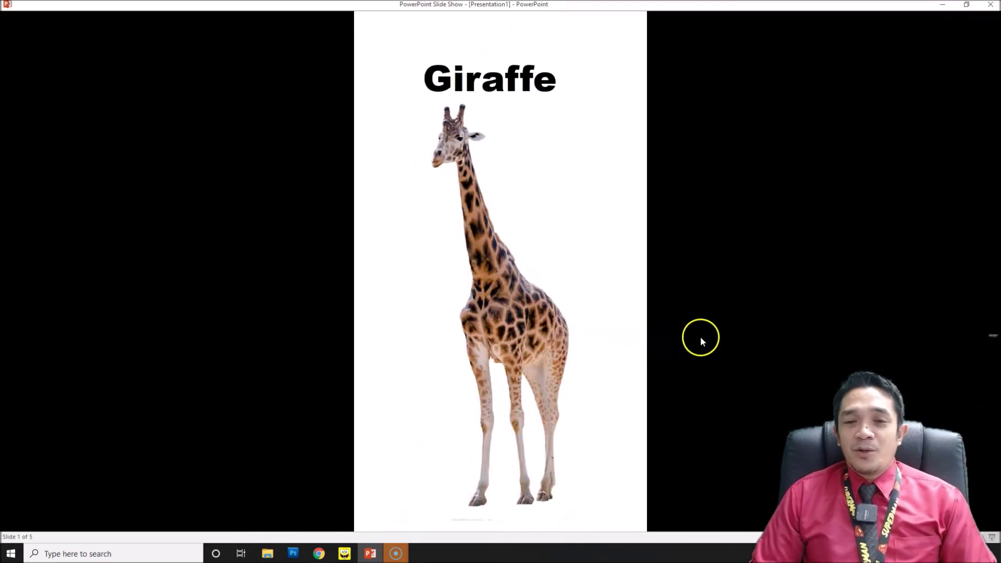
# Advance through slides 2–5, step back to slide 3, then end the show with Esc.
pyautogui.click(700, 338)
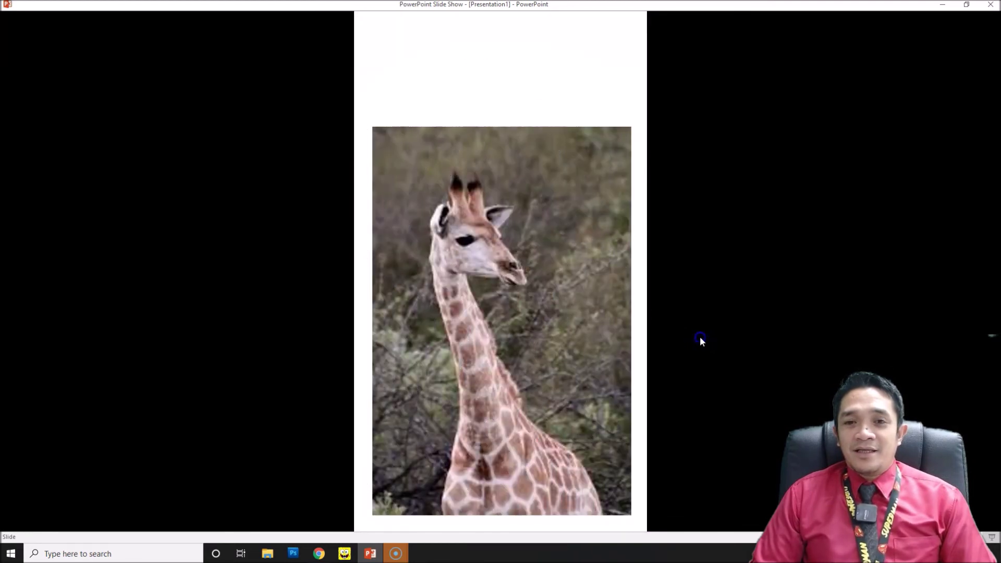
pyautogui.click(700, 338)
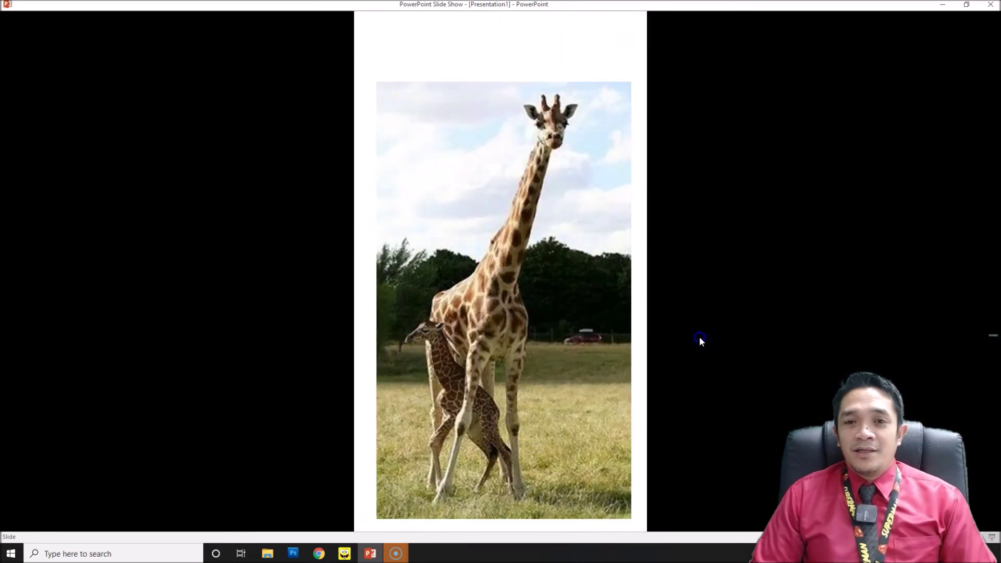
pyautogui.click(700, 338)
pyautogui.click(700, 338)
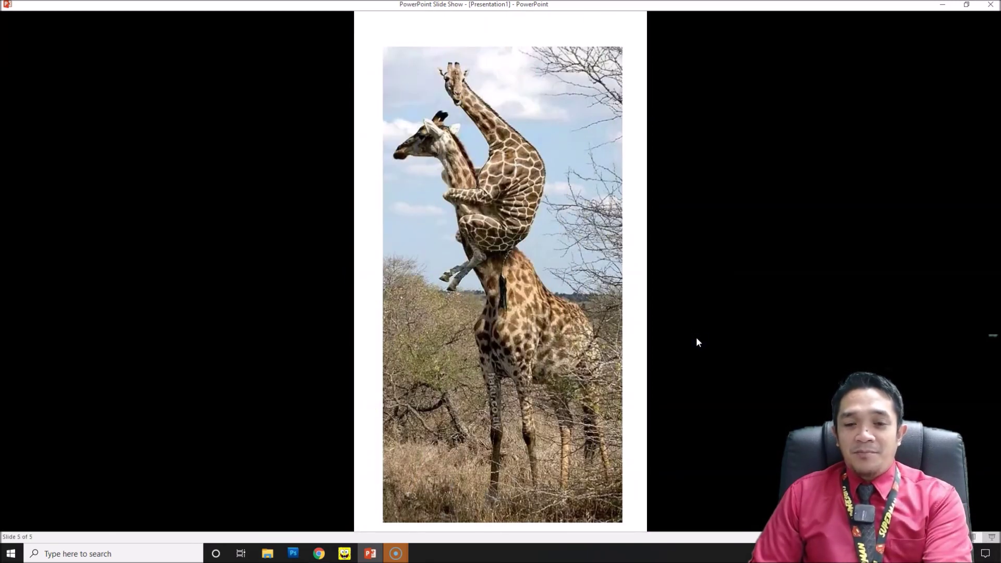
pyautogui.click(696, 342)
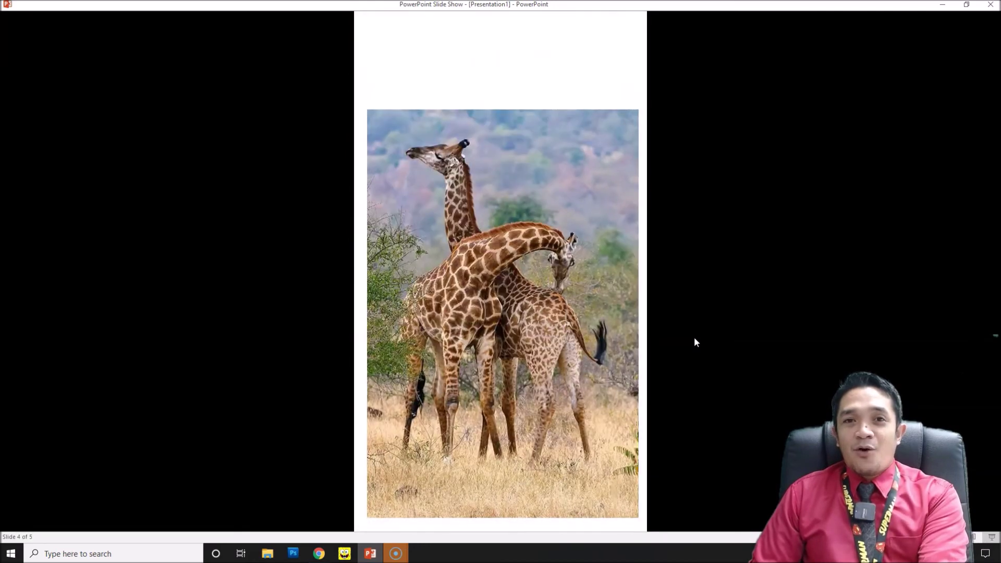
pyautogui.click(695, 342)
pyautogui.click(695, 342)
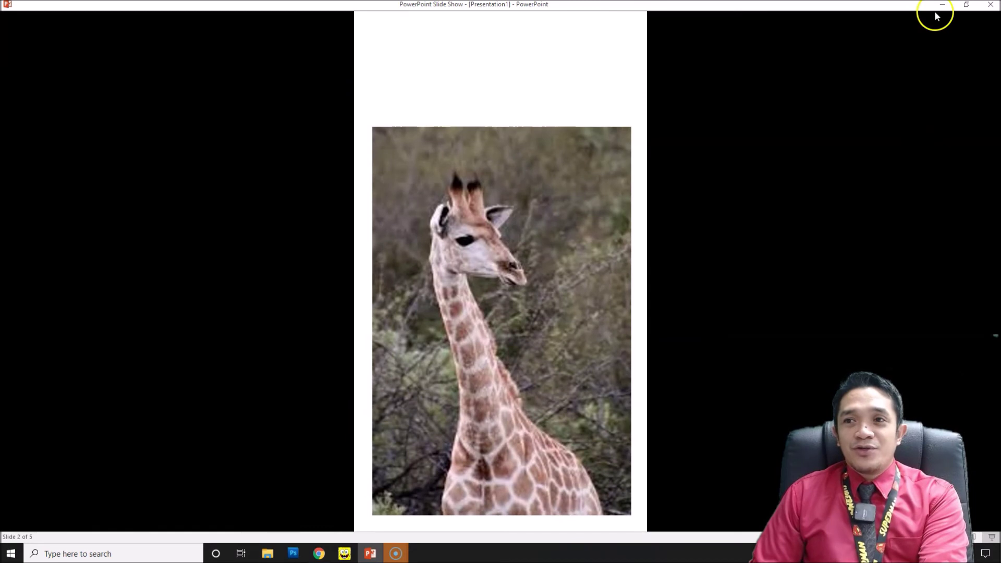
pyautogui.press('Escape')
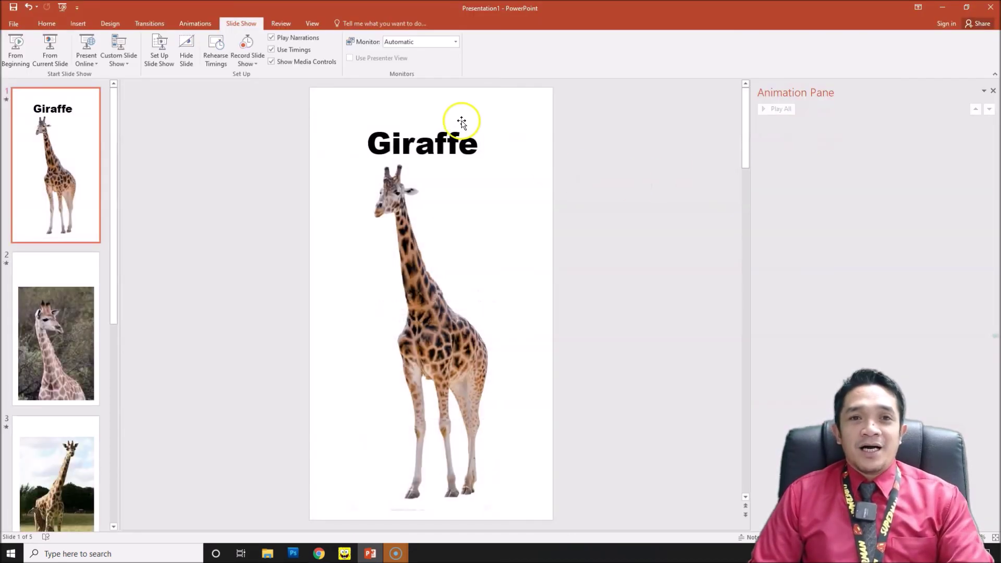
# Show the Transitions tab to confirm Peel Off is selected.
pyautogui.click(155, 24)
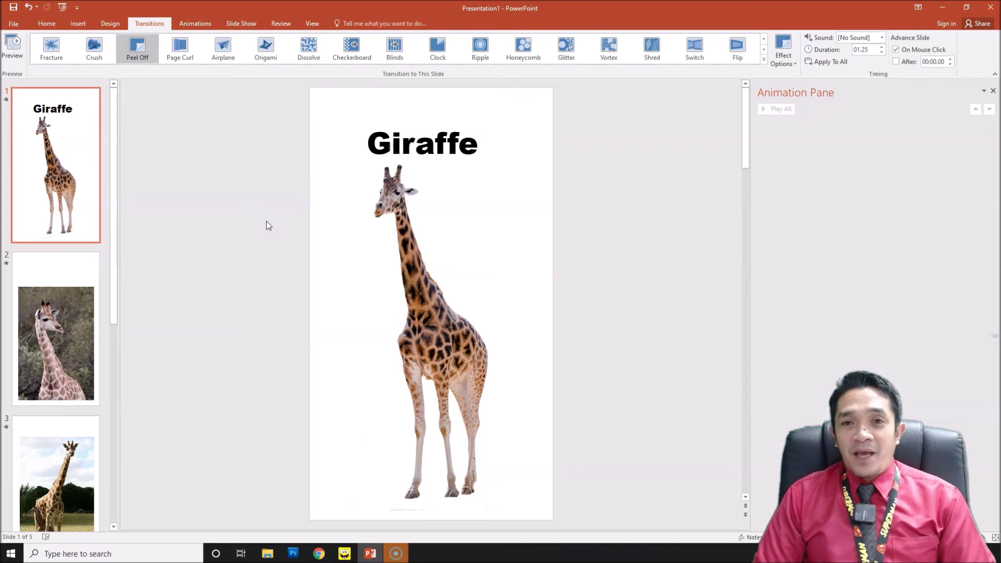
# Save the deck to the Desktop as 'Giraffe ppt' with PDF as the file type.
pyautogui.click(14, 24)
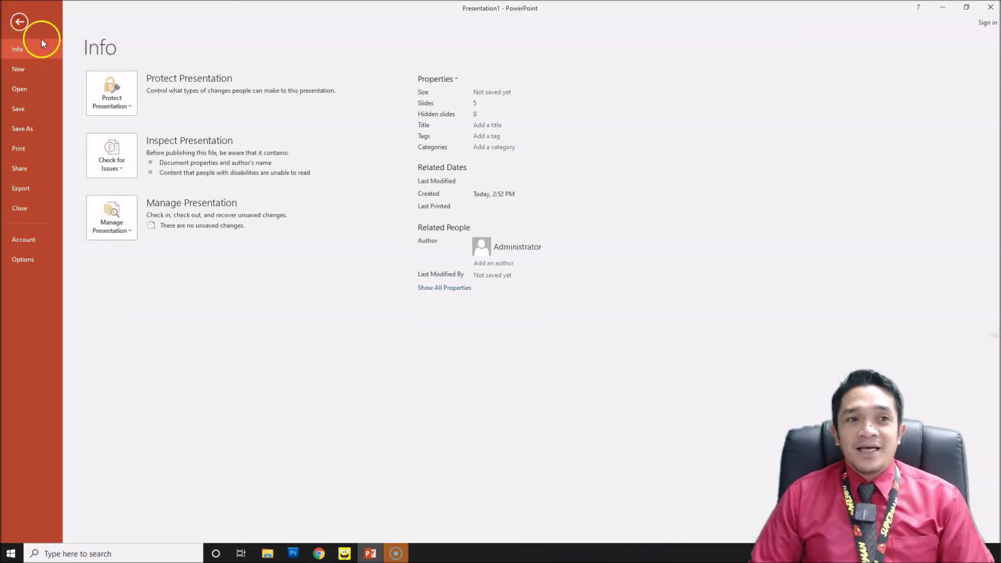
pyautogui.click(38, 130)
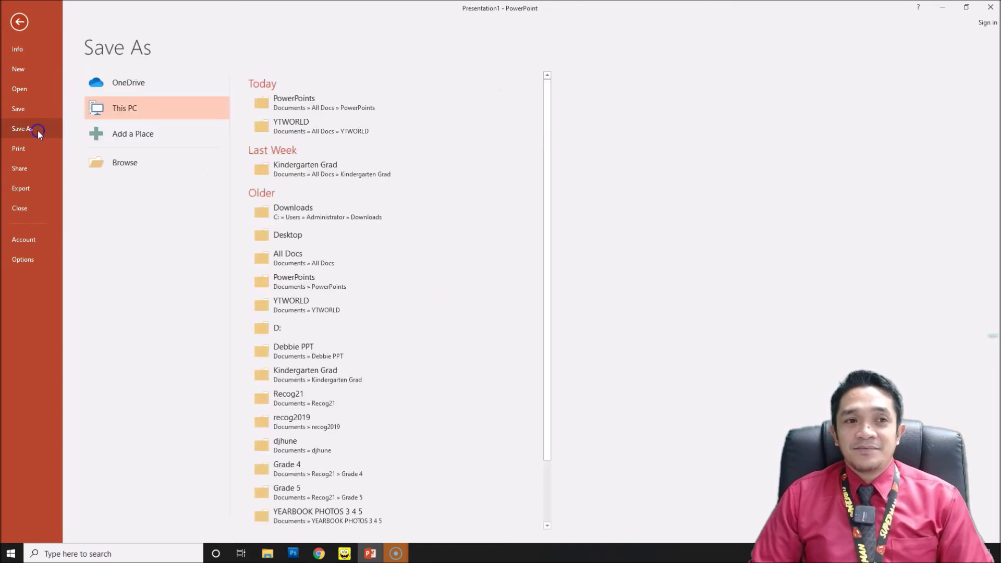
pyautogui.click(302, 236)
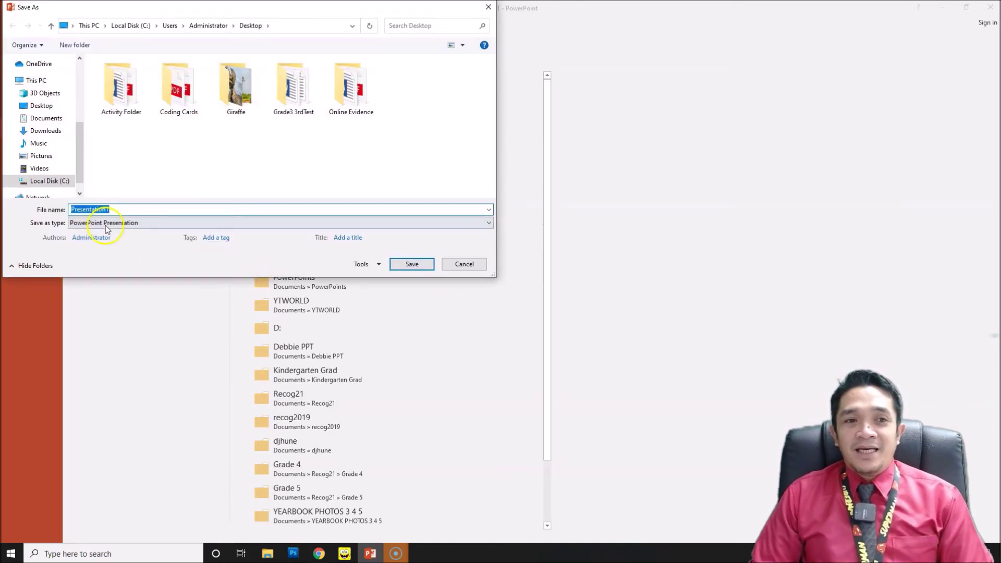
pyautogui.write('Gif')
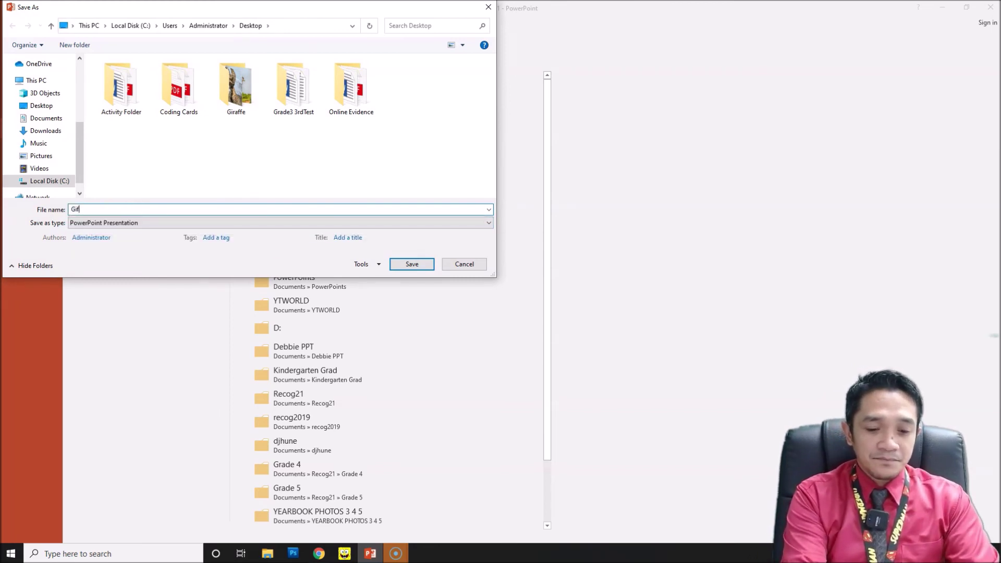
pyautogui.press('BackSpace')
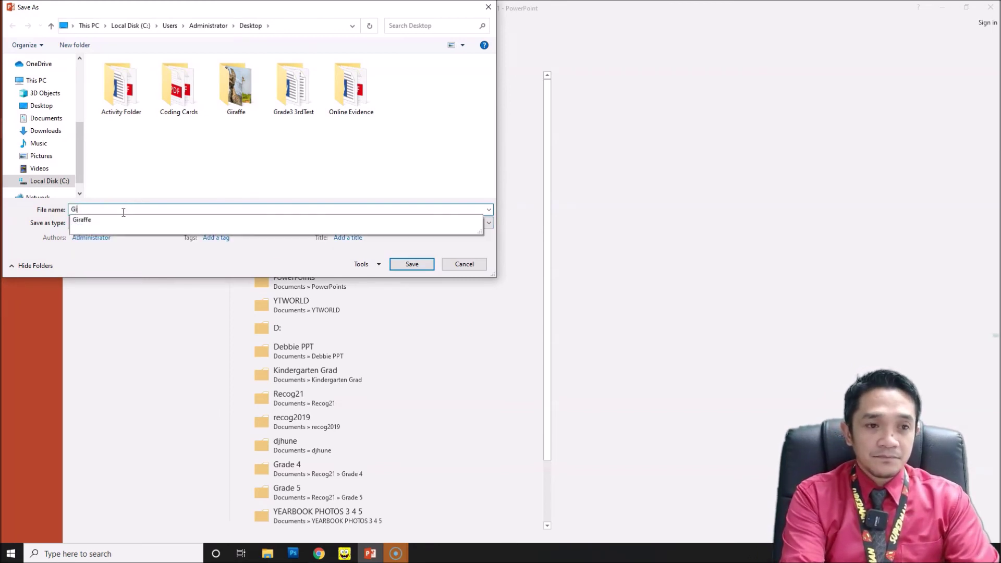
pyautogui.write('raffe ')
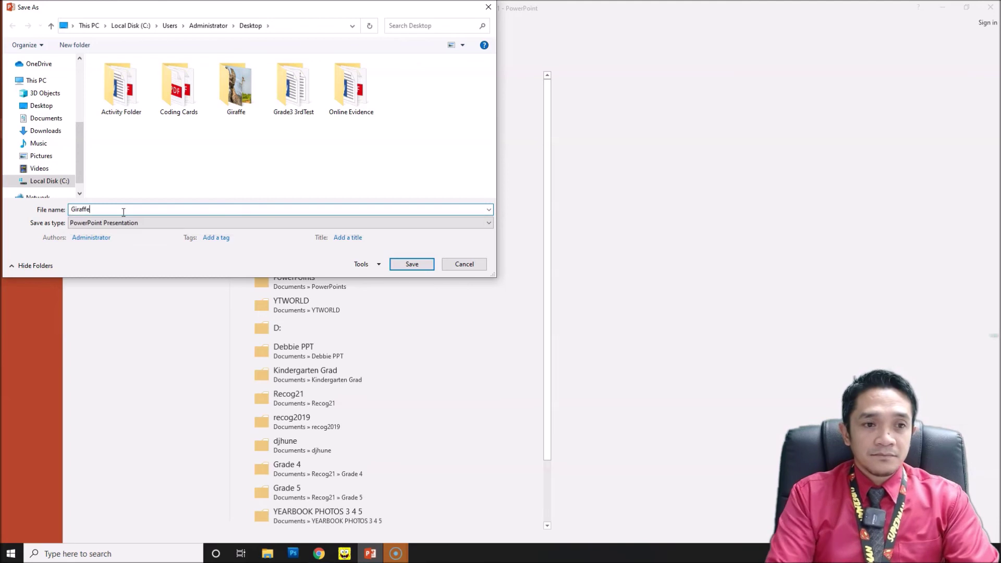
pyautogui.write('ppt')
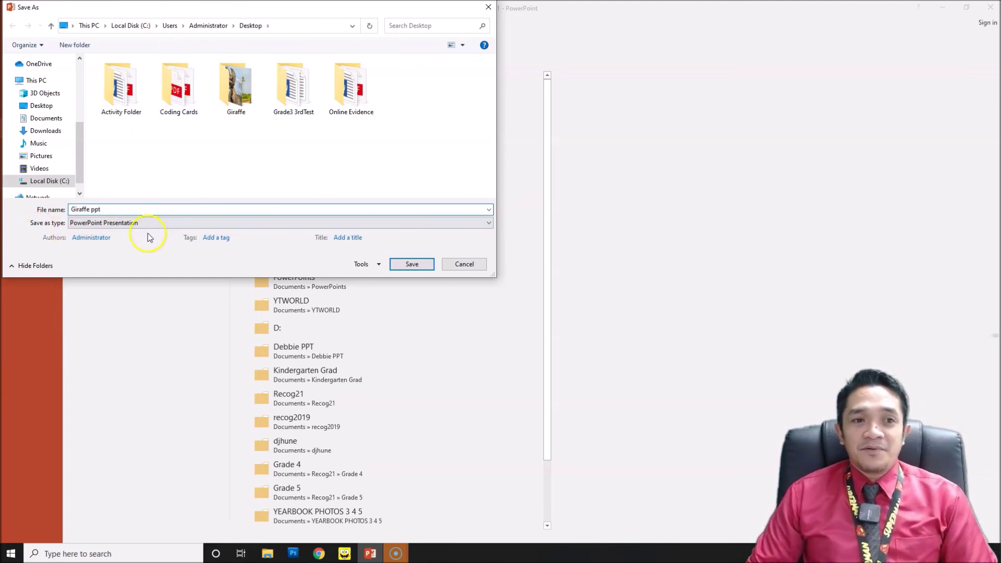
pyautogui.click(490, 224)
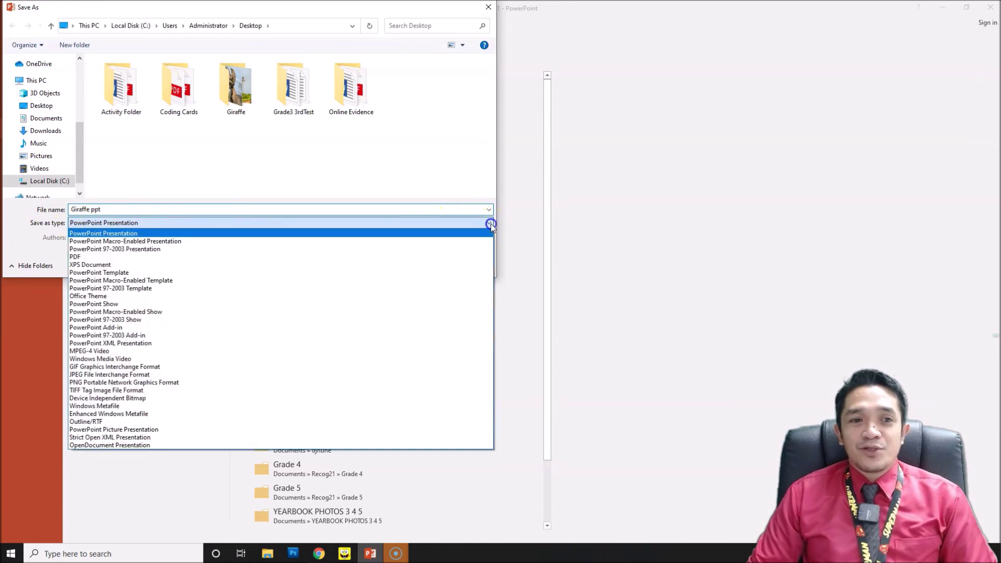
pyautogui.click(441, 258)
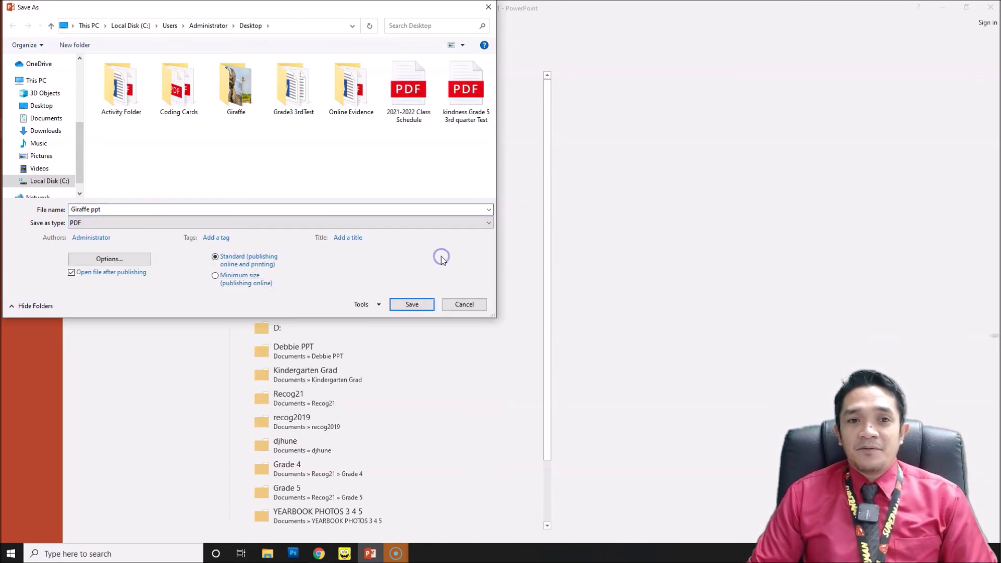
pyautogui.click(413, 306)
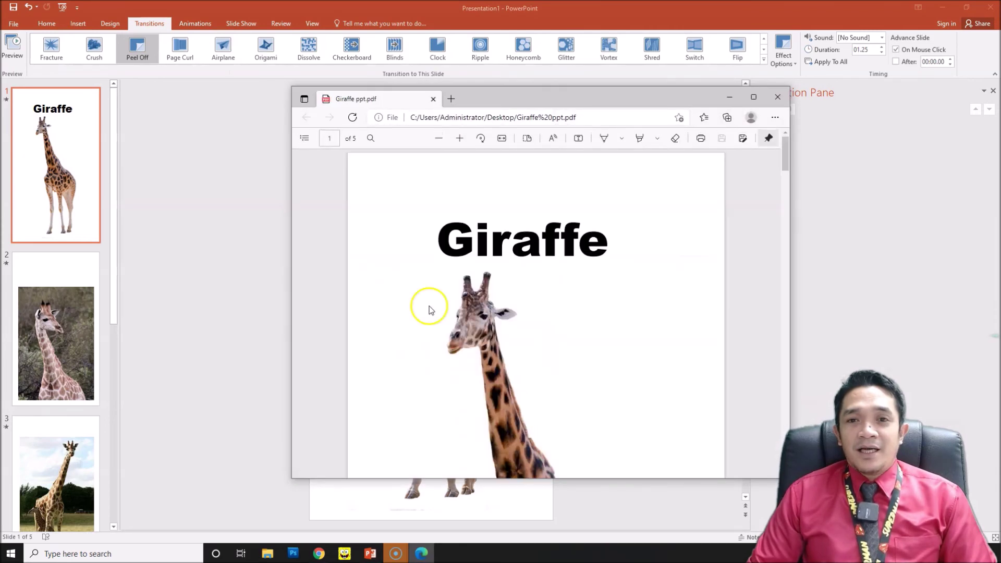
# Maximize the Edge PDF window and scroll down through the pages and back.
pyautogui.click(753, 97)
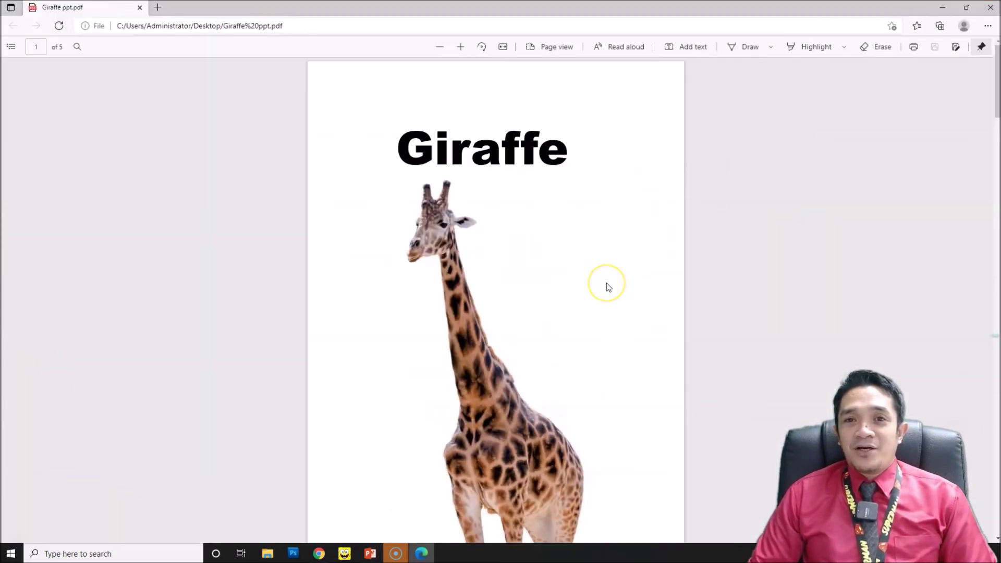
pyautogui.scroll(-15, 604, 287)
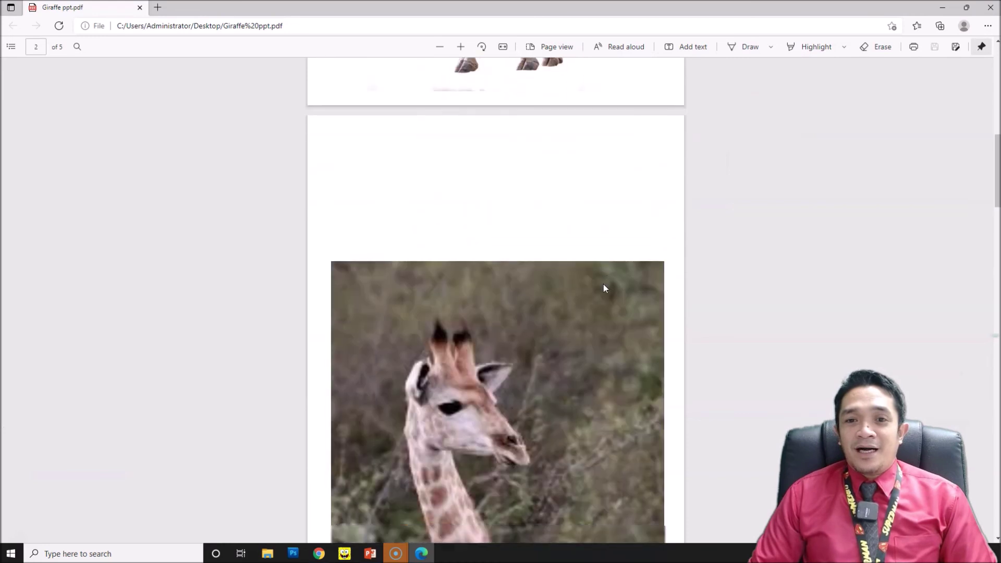
pyautogui.scroll(-5, 603, 288)
pyautogui.scroll(15, 603, 288)
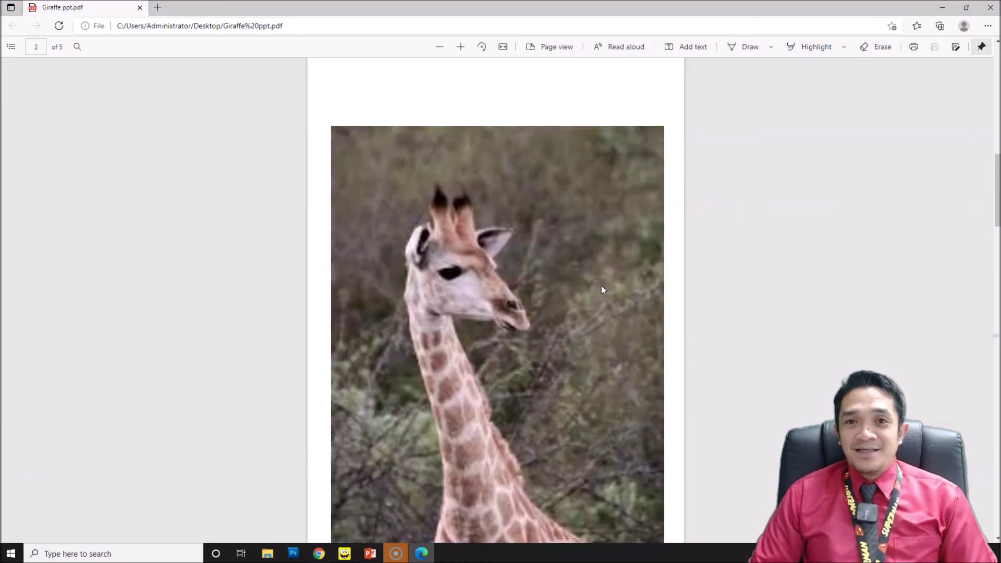
pyautogui.scroll(2, 603, 290)
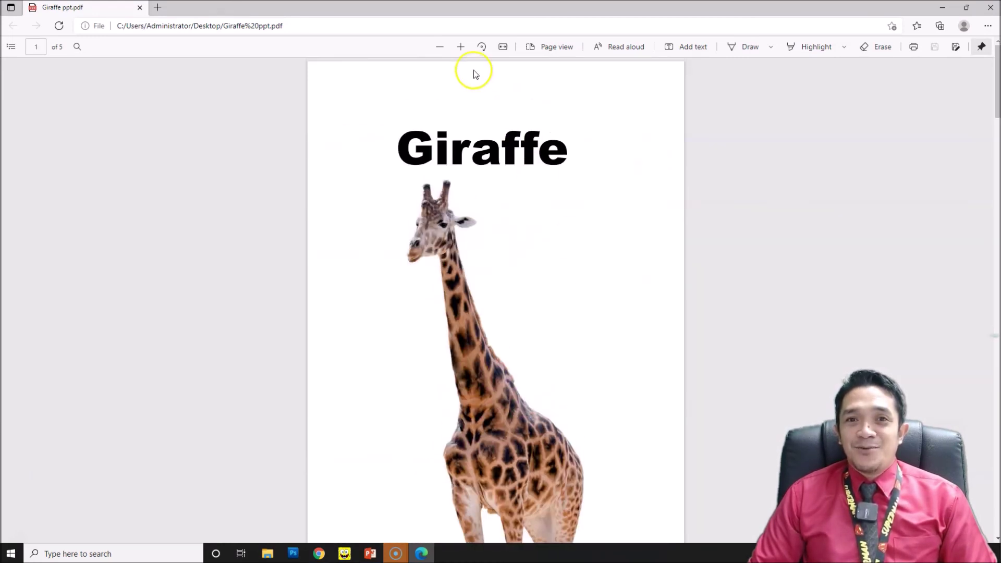
# Zoom the PDF out to fit whole pages, review all five, then close it.
pyautogui.click(439, 46)
pyautogui.click(438, 47)
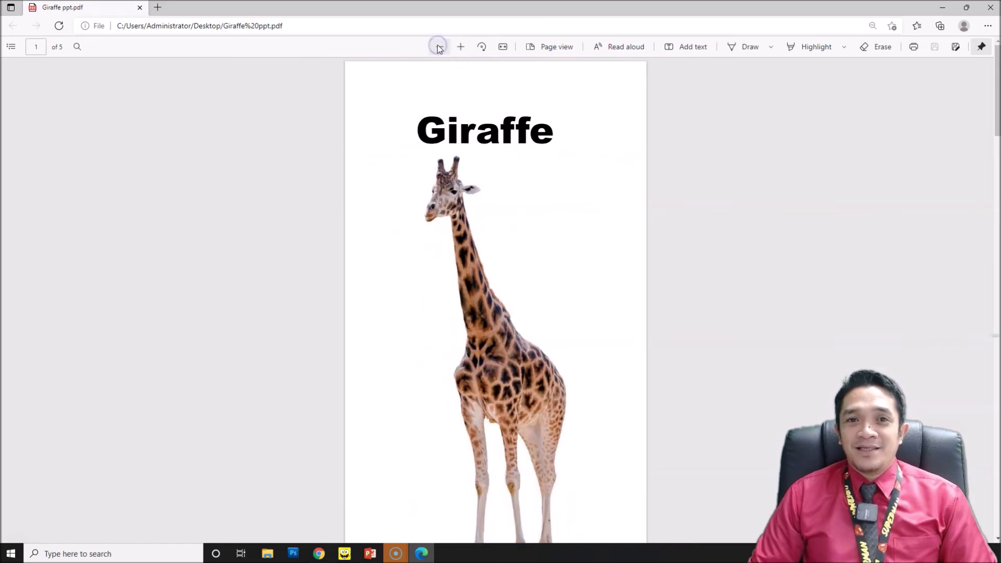
pyautogui.click(439, 47)
pyautogui.click(441, 48)
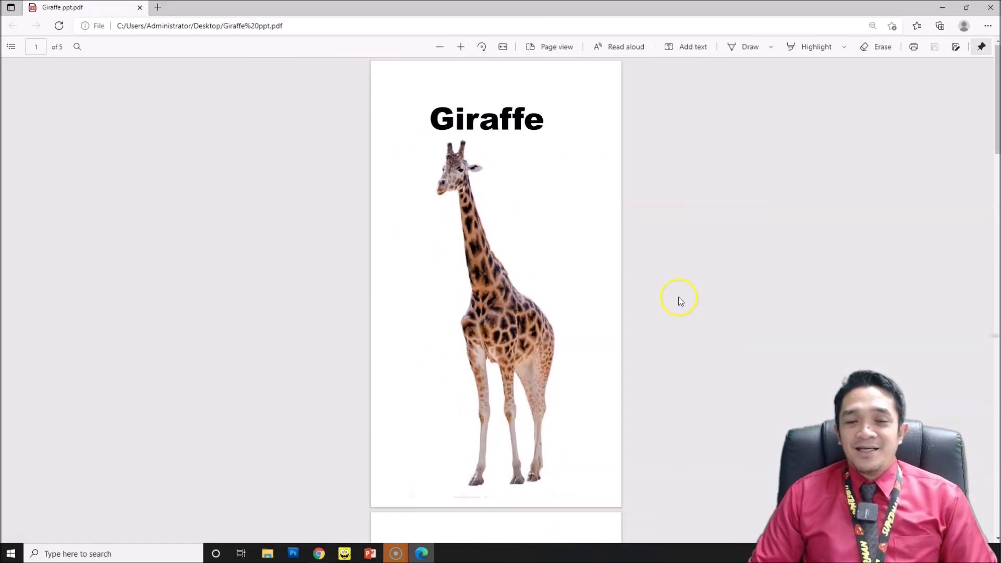
pyautogui.scroll(-15, 609, 344)
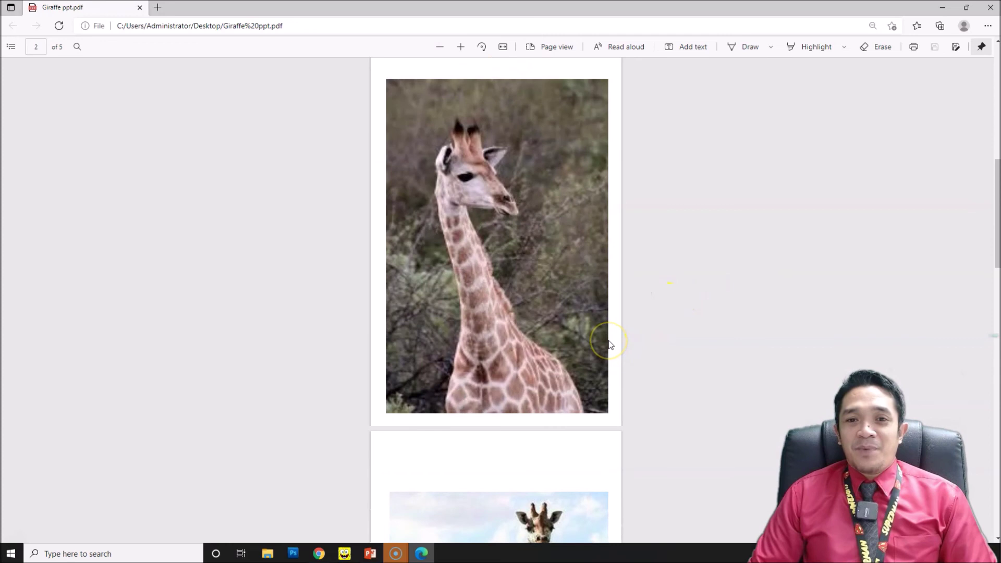
pyautogui.scroll(-15, 609, 344)
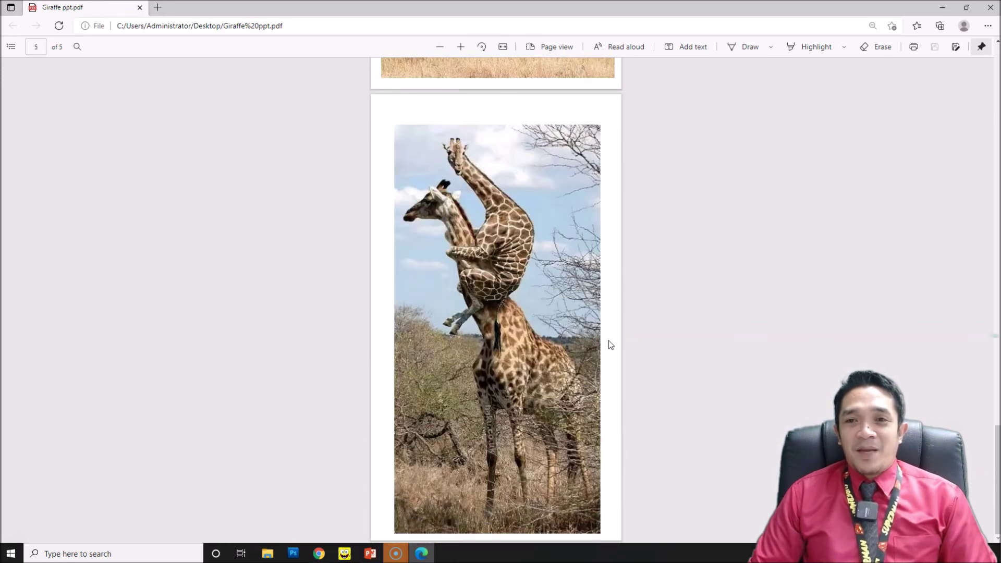
pyautogui.scroll(6, 580, 251)
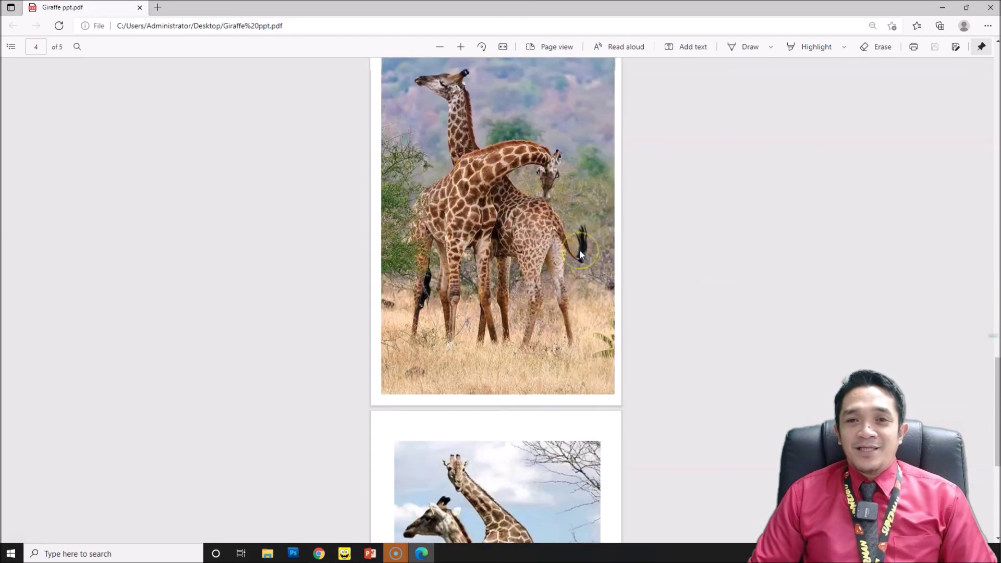
pyautogui.scroll(12, 580, 251)
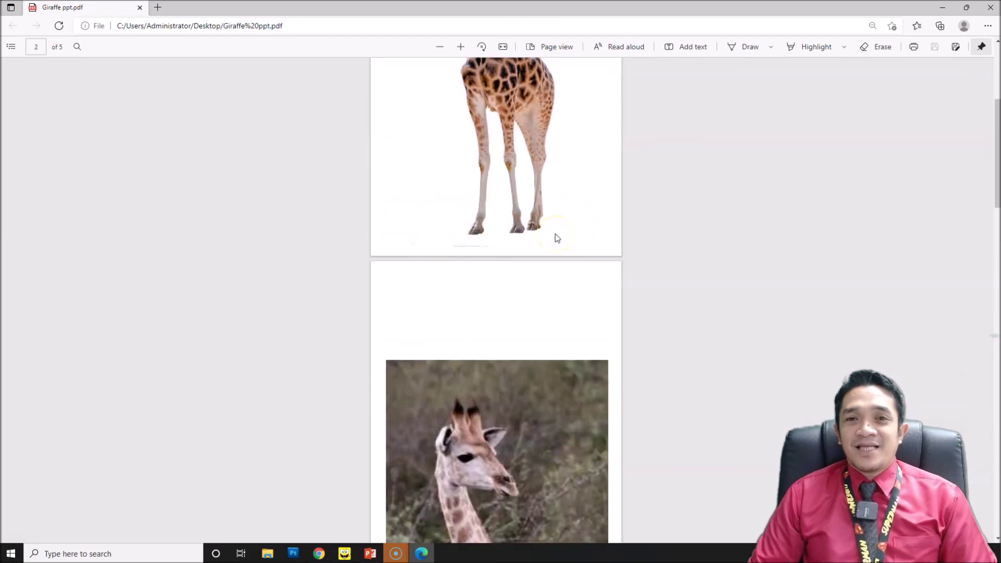
pyautogui.scroll(5, 556, 238)
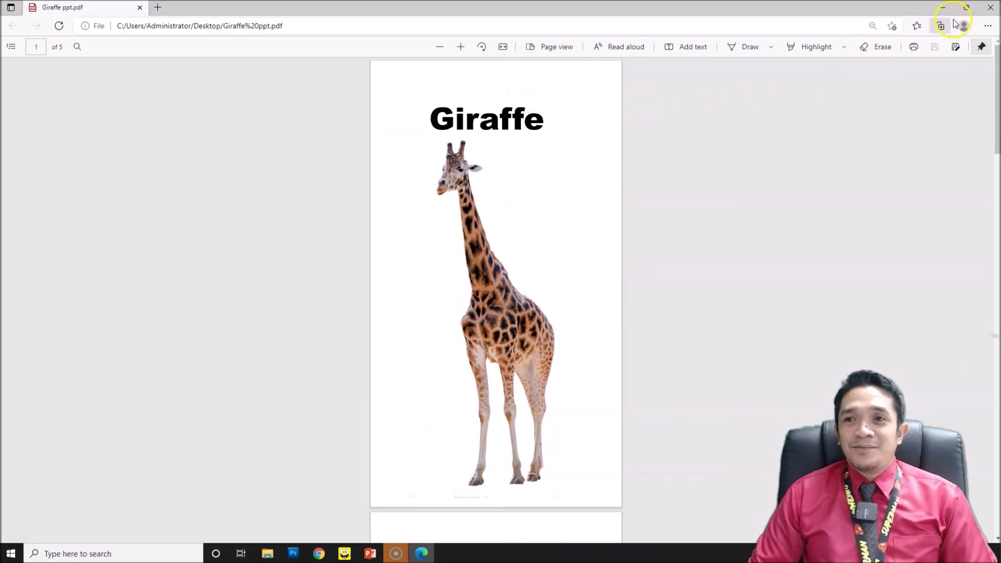
pyautogui.click(991, 8)
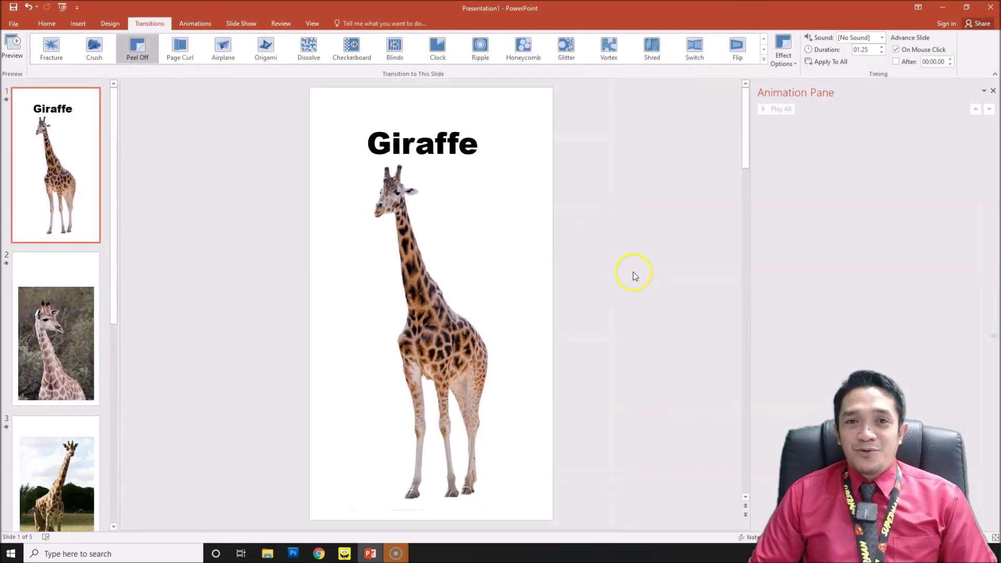